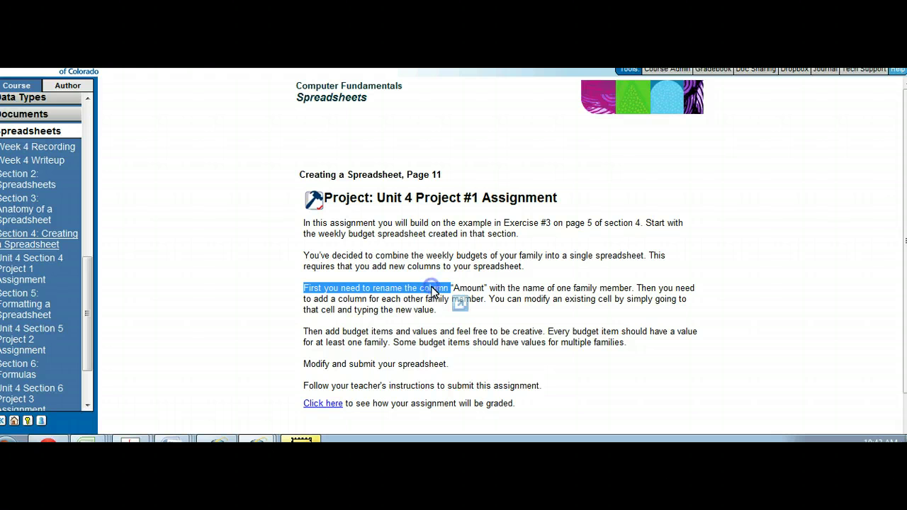
Read the Unit 4 Project #1 instructions on renaming the "Amount" column, adding family member columns, and entering budget items and values.
click(450, 290)
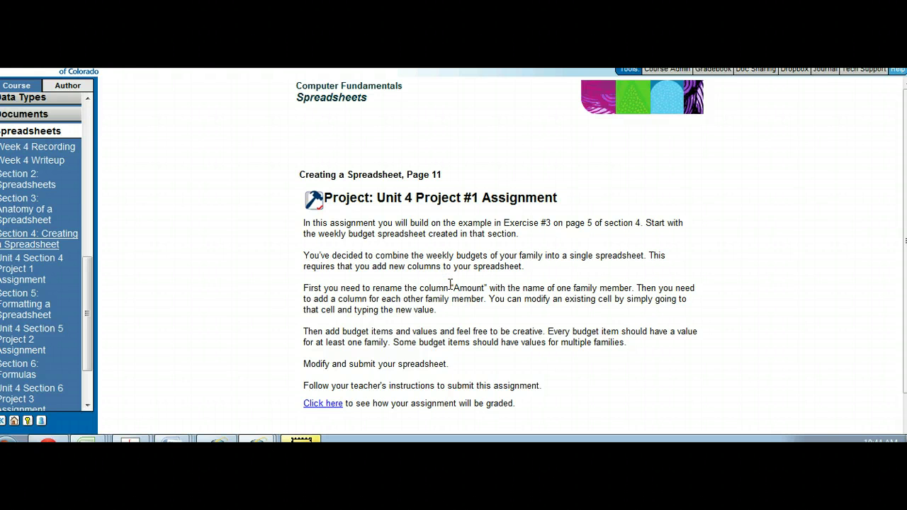
drag(507, 288, 471, 301)
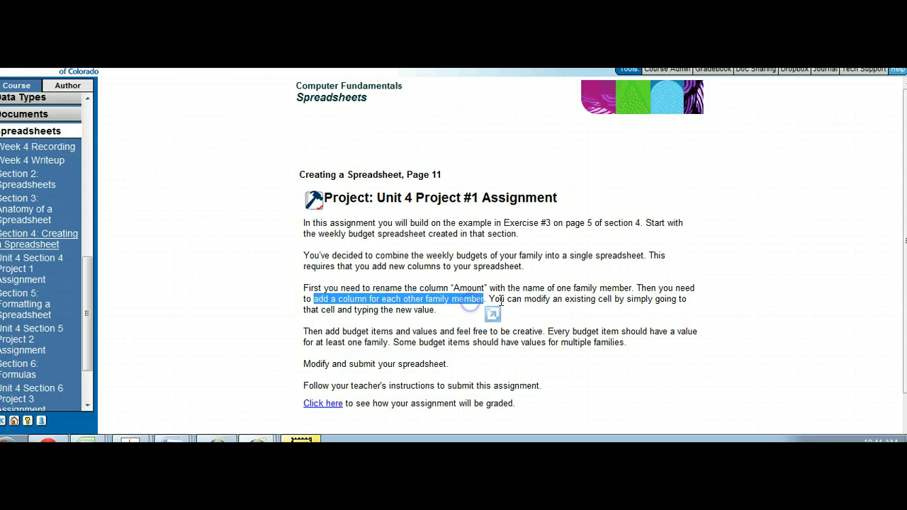
click(500, 301)
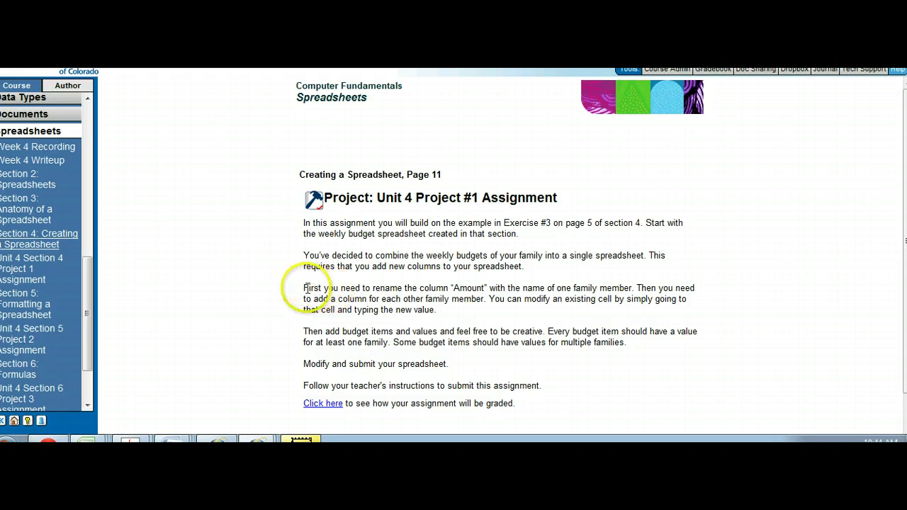
drag(305, 288, 442, 305)
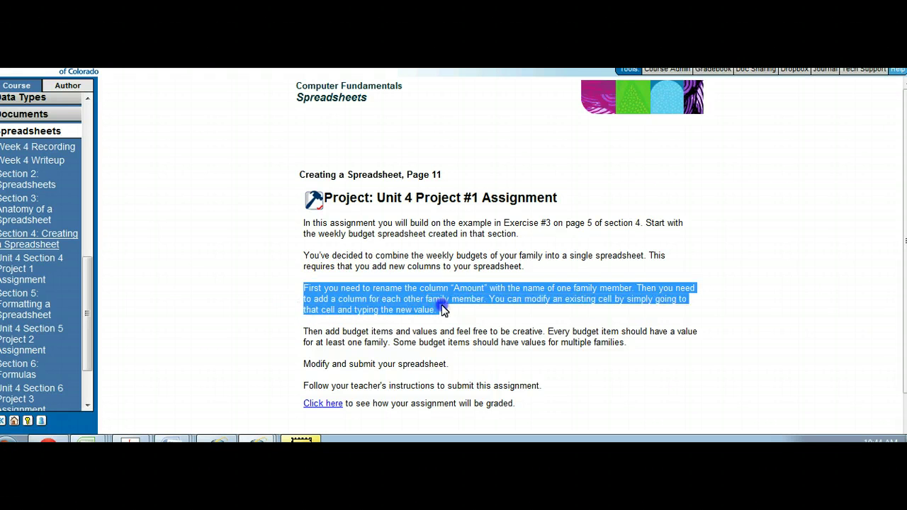
drag(325, 330, 396, 339)
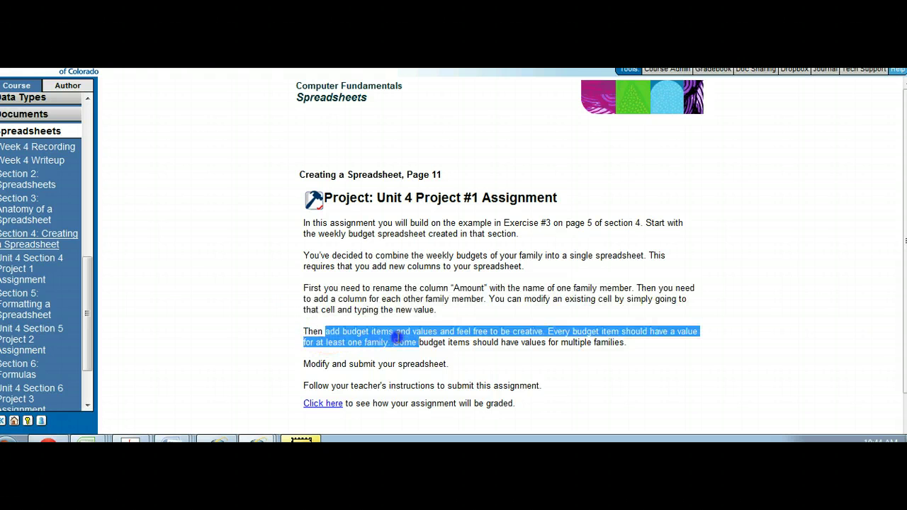
click(397, 339)
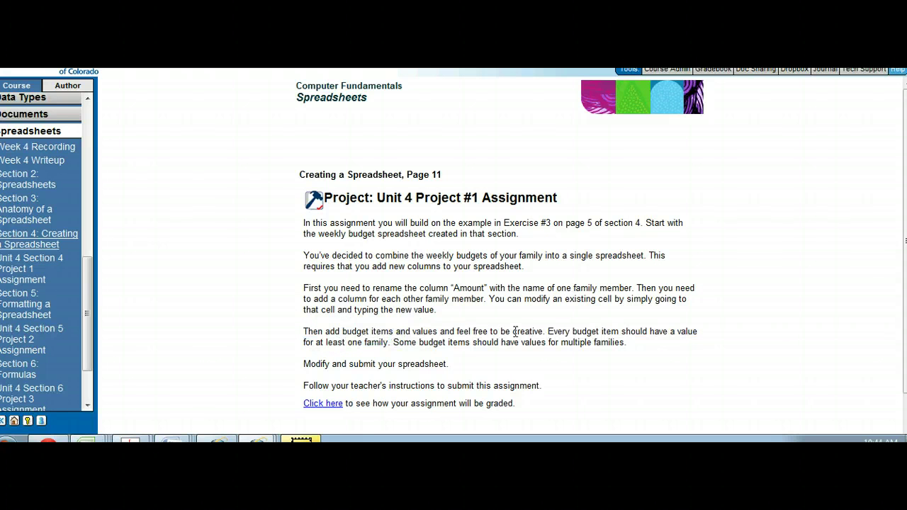
drag(547, 331, 607, 341)
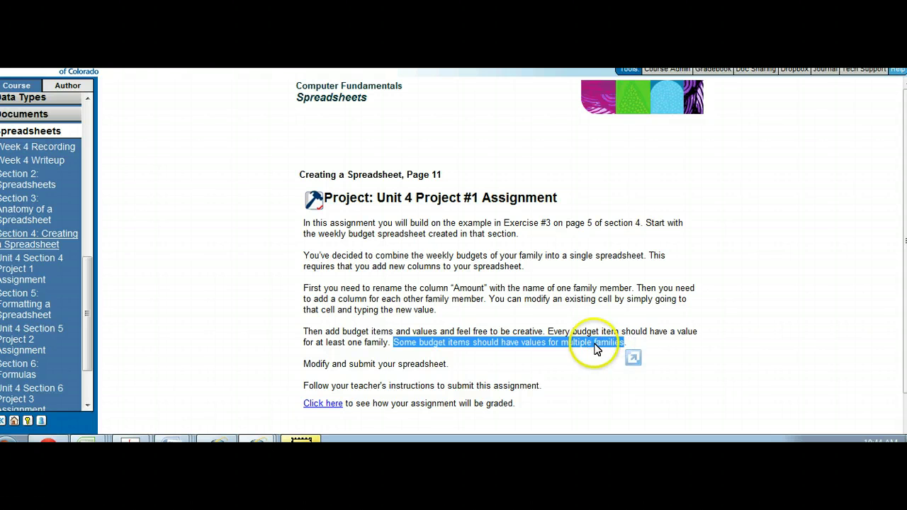
click(595, 346)
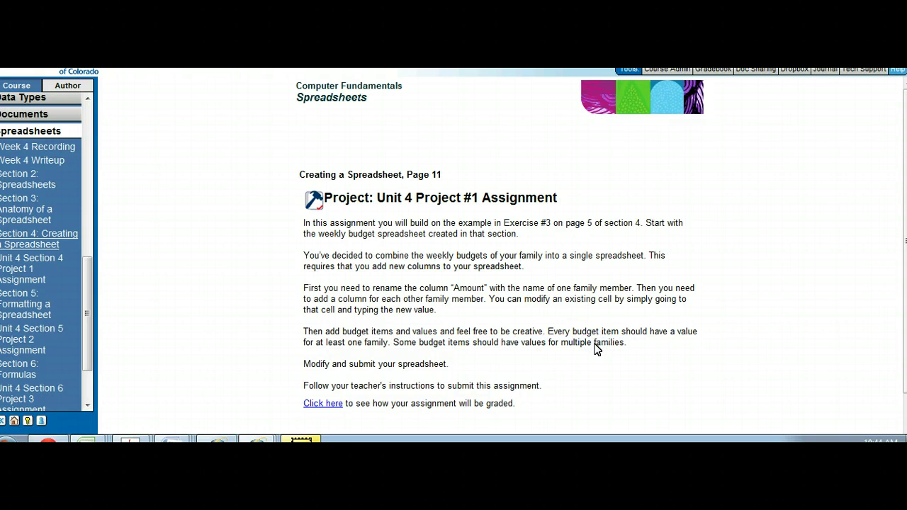
Open the page explaining how the Unit 4 Project #1 assignment is graded, bring its window forward and return to the assignment.
click(328, 404)
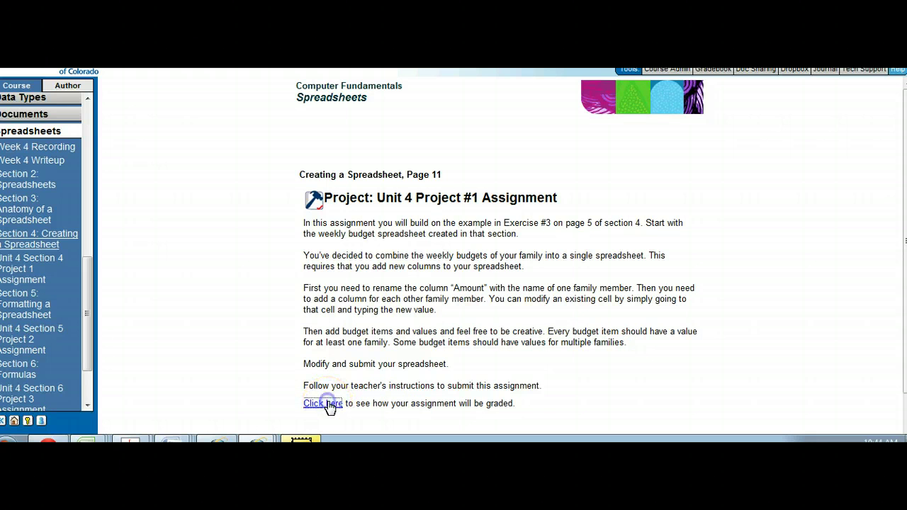
click(484, 156)
mouse_move(256, 436)
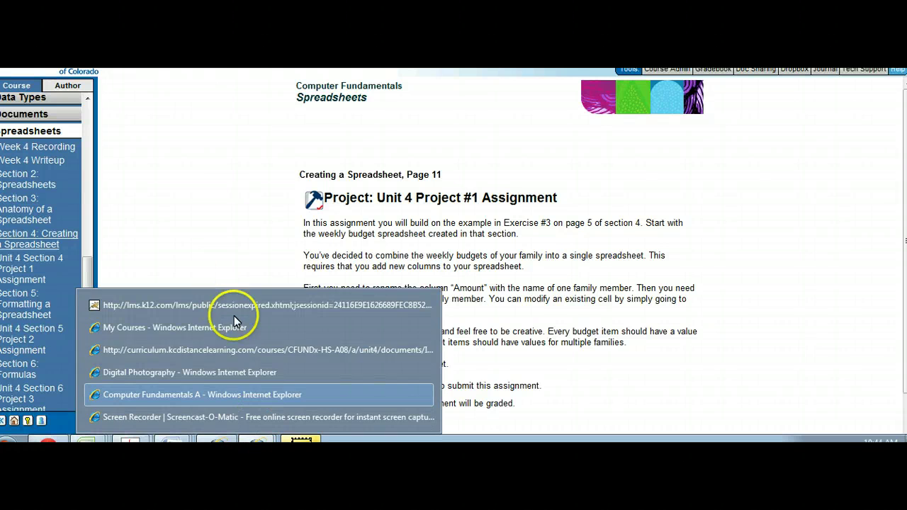
click(248, 350)
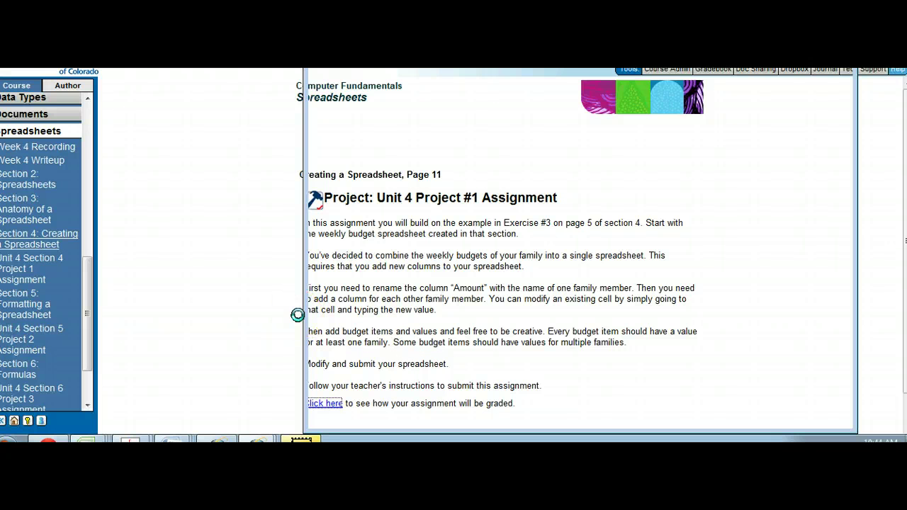
click(544, 172)
click(168, 99)
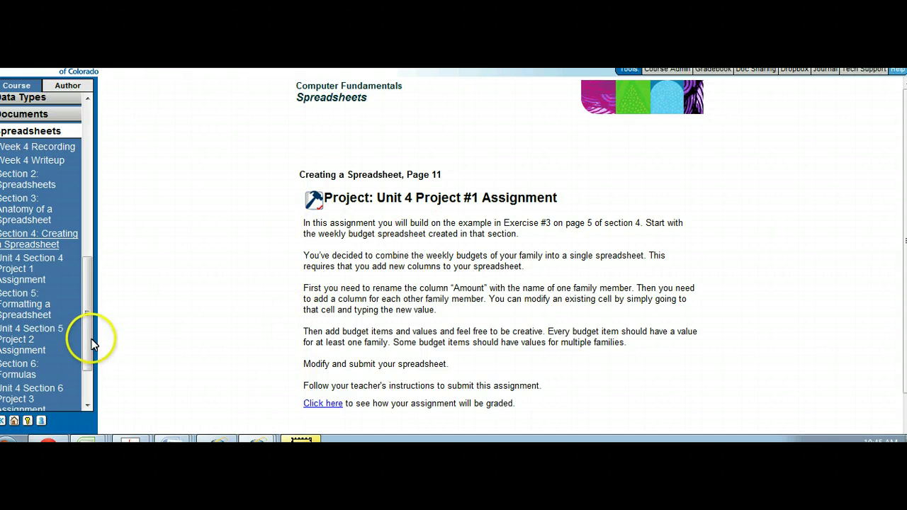
Go to Course Home, expand the Sample Assignments announcement and open the Budget Project 1 sample.
drag(89, 340, 107, 170)
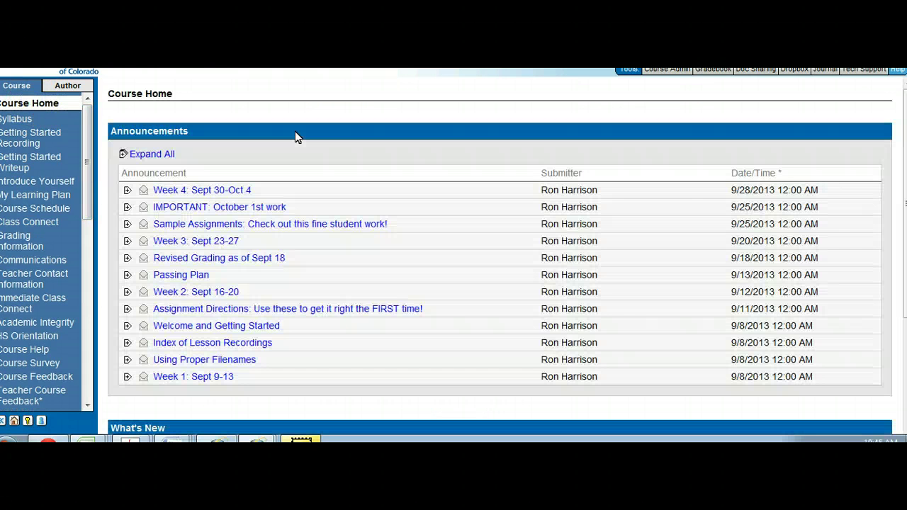
click(168, 225)
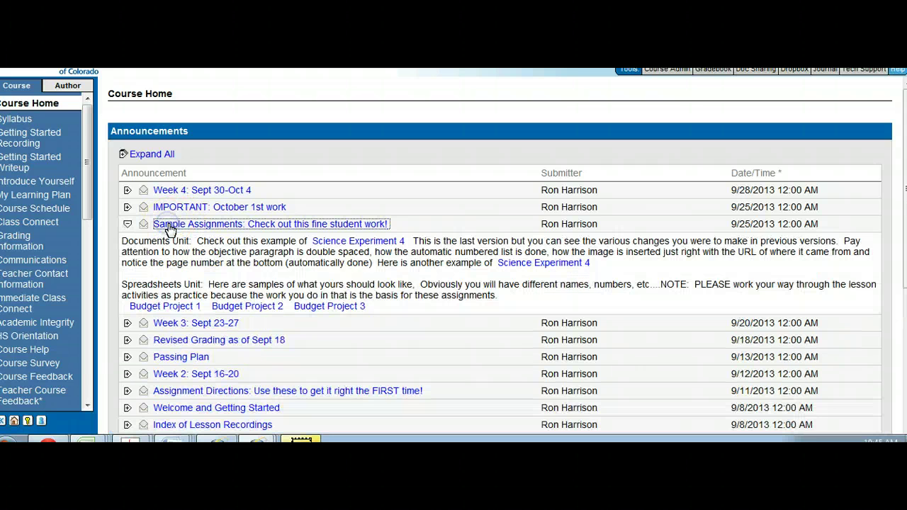
click(162, 308)
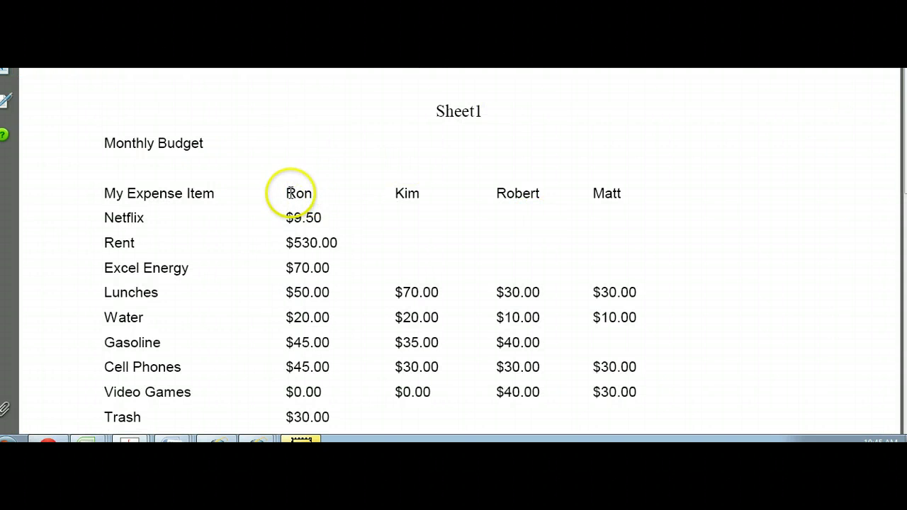
Examine the sample monthly budget's family member headings, expense items and amounts.
drag(291, 193, 613, 196)
click(523, 202)
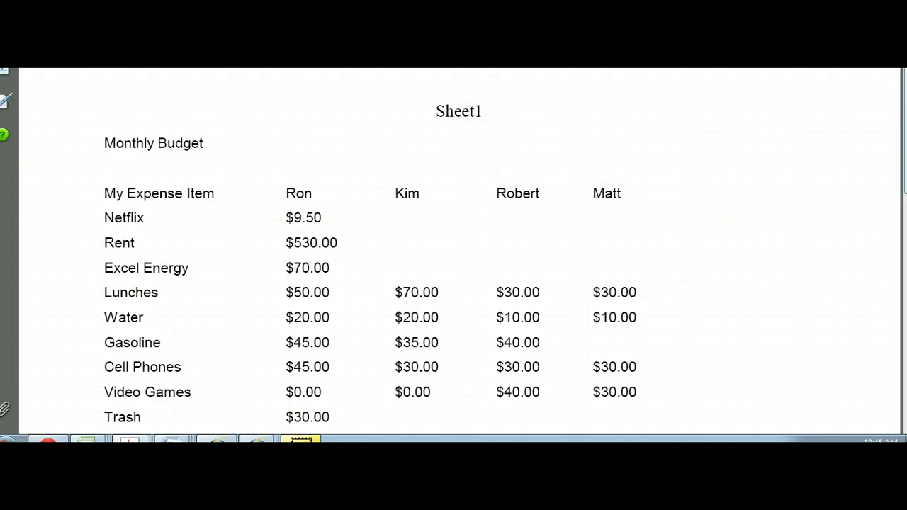
scroll(662, 123, down, 2)
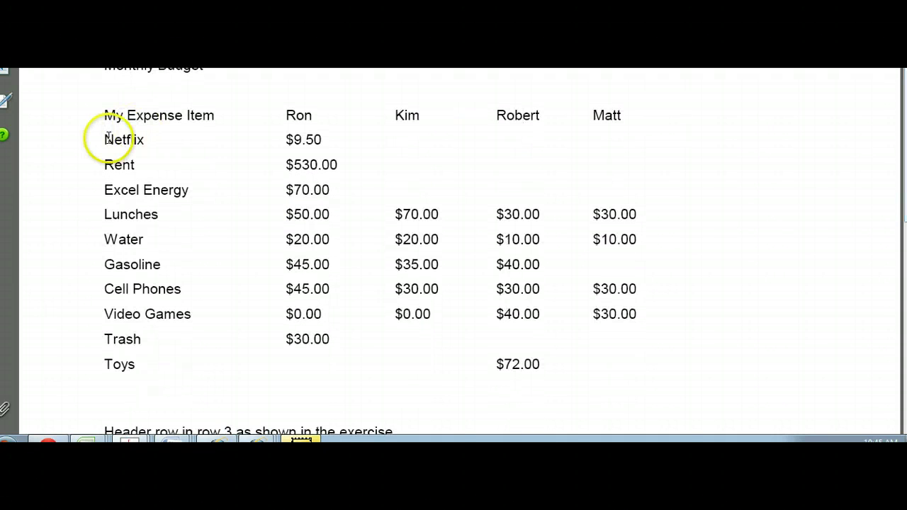
drag(106, 139, 126, 343)
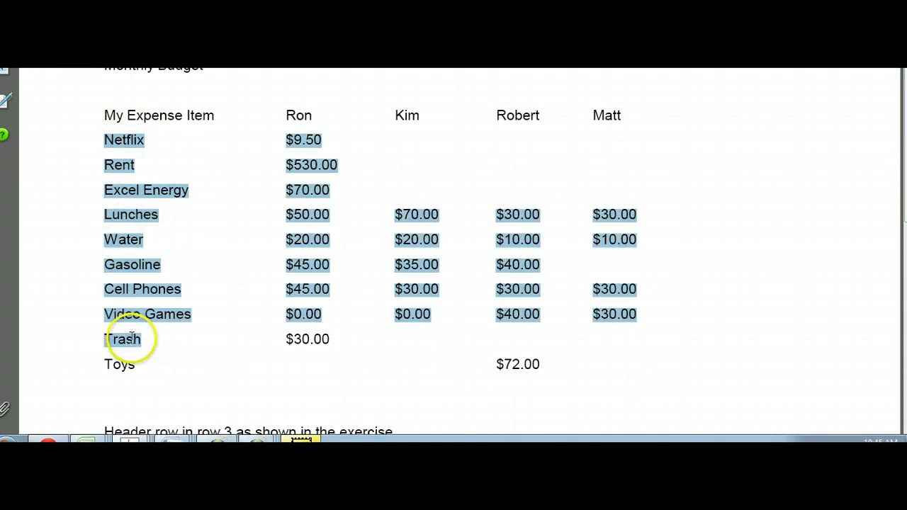
click(348, 156)
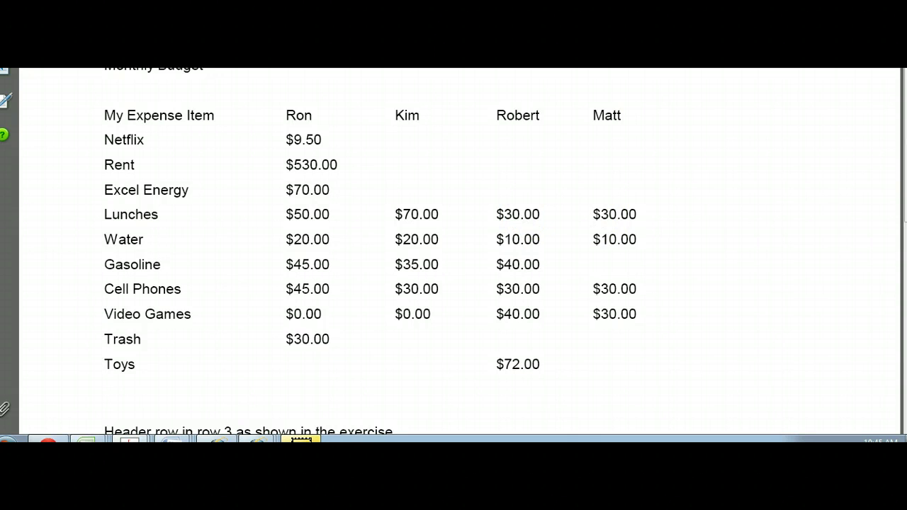
scroll(385, 256, down, 3)
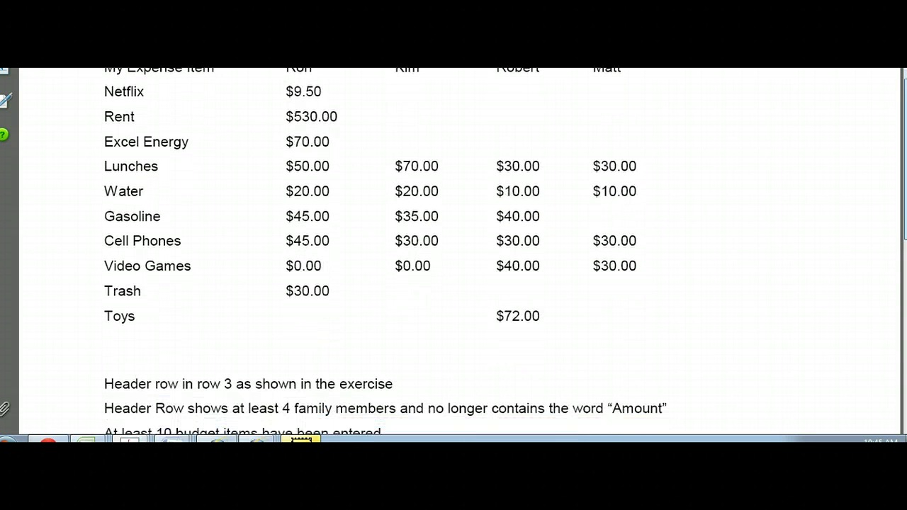
scroll(384, 257, down, 2)
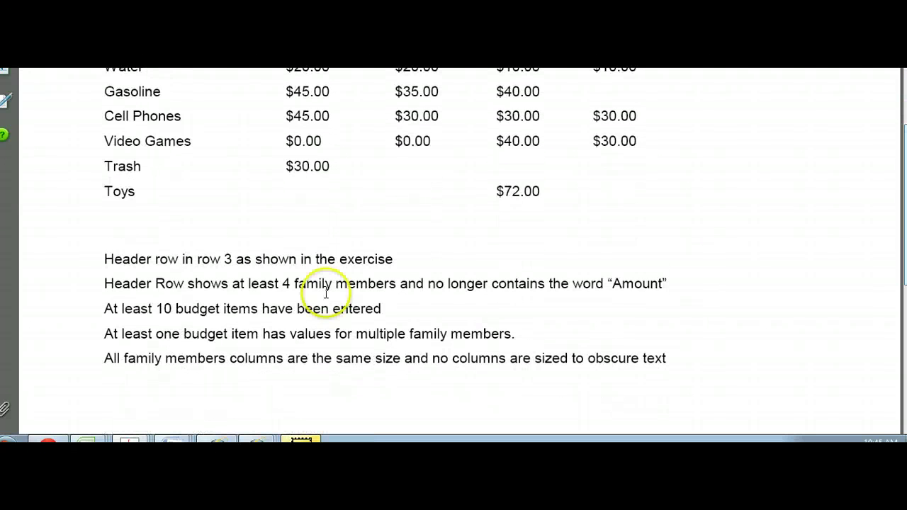
Review the header row criteria below the sample budget, covering its row position, family members and the word "Amount".
drag(106, 259, 364, 343)
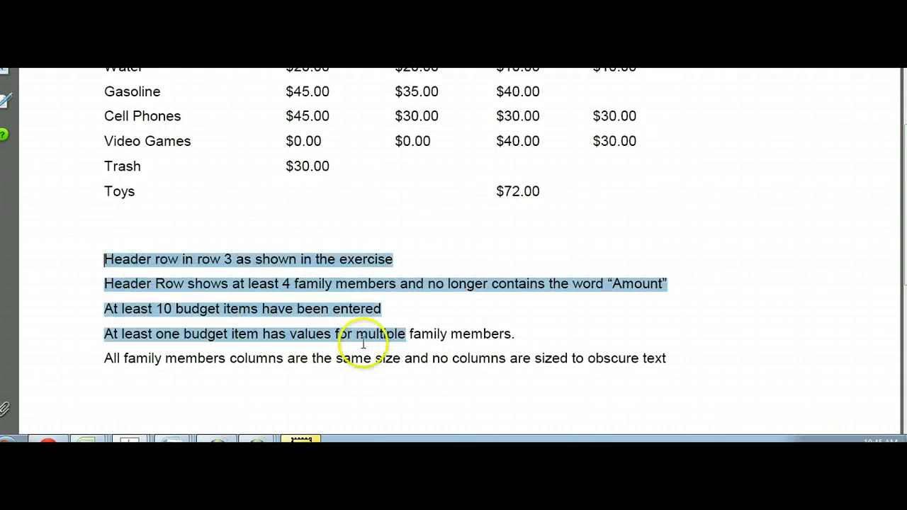
click(363, 343)
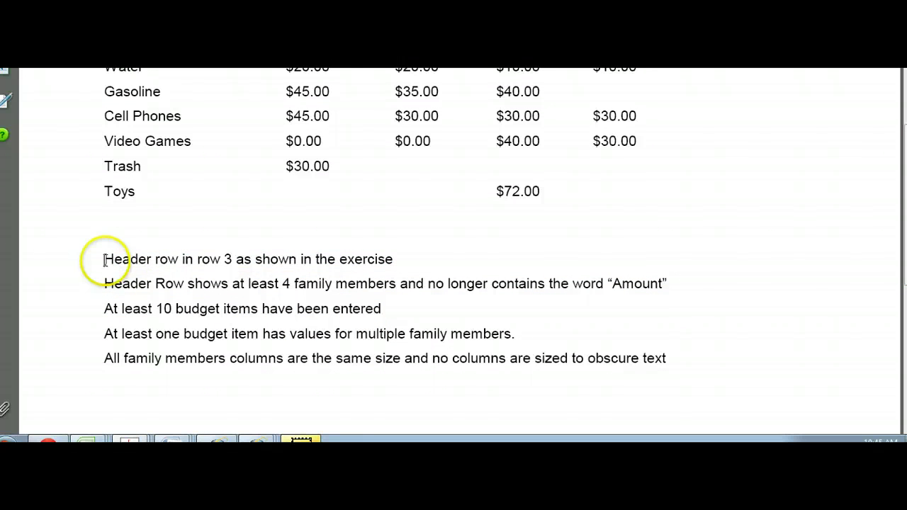
drag(105, 261, 395, 259)
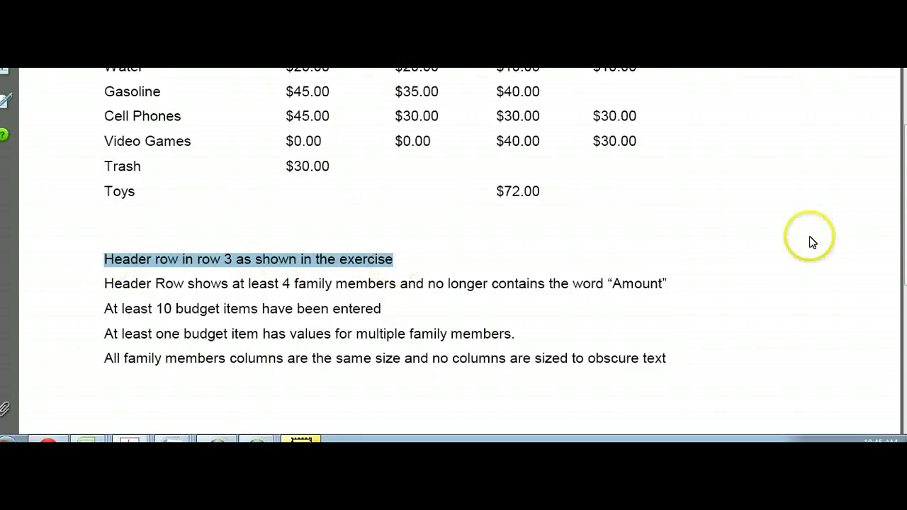
click(363, 275)
double_click(363, 275)
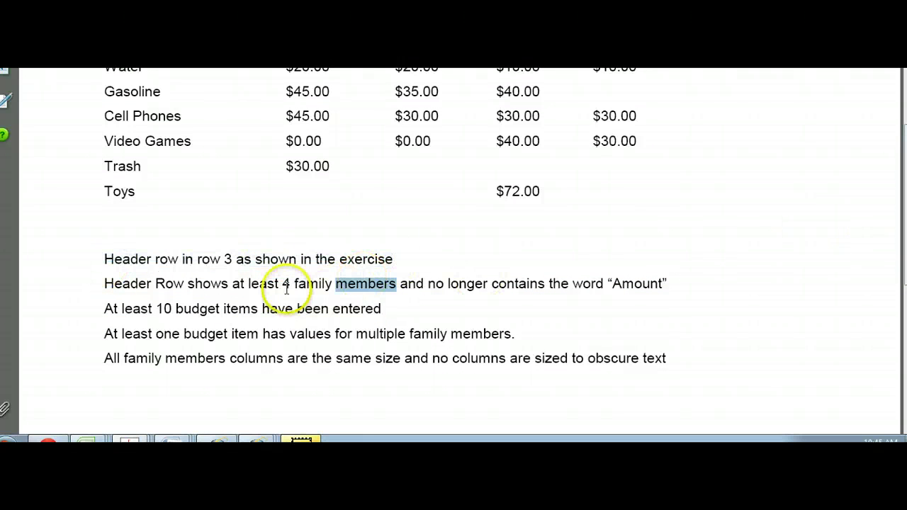
click(292, 285)
double_click(638, 285)
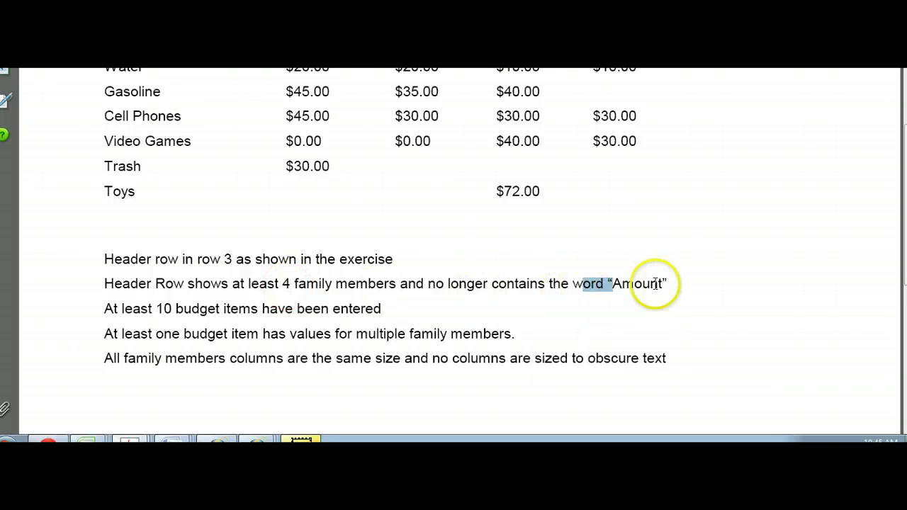
click(522, 291)
Review the sample's criteria on the minimum budget items, values for multiple family members and matching column sizes.
drag(139, 309, 259, 311)
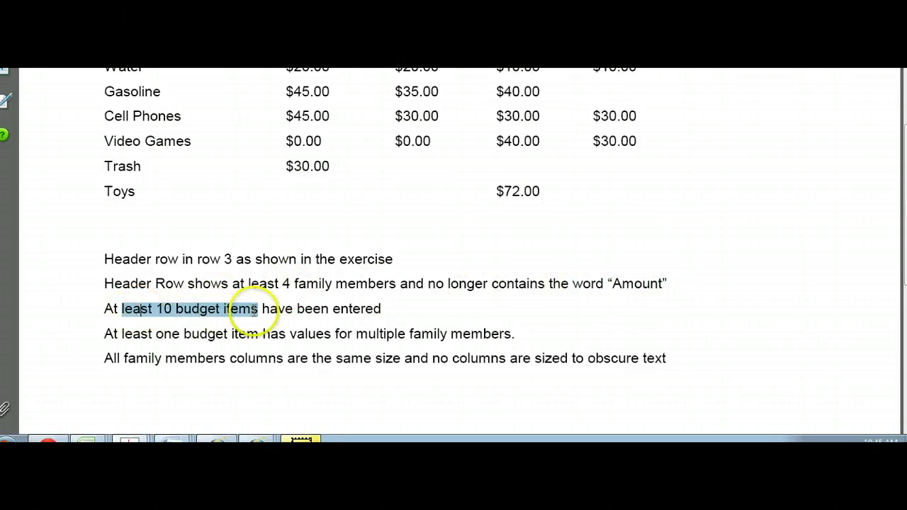
click(239, 314)
click(163, 334)
drag(317, 325, 394, 330)
click(395, 333)
drag(180, 358, 514, 359)
click(518, 359)
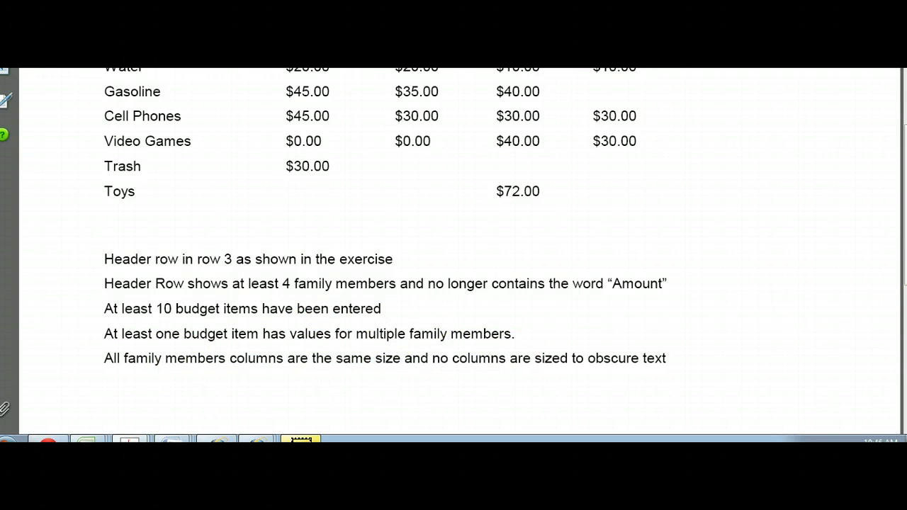
Leave the sample budget for the course home page and open the Unit 4 Section 5 Project 2 Assignment.
drag(893, 243, 893, 177)
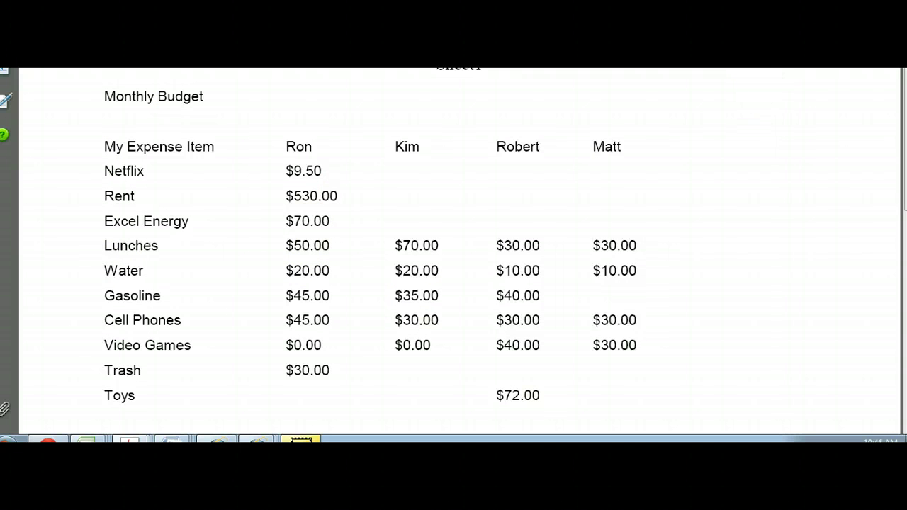
click(894, 69)
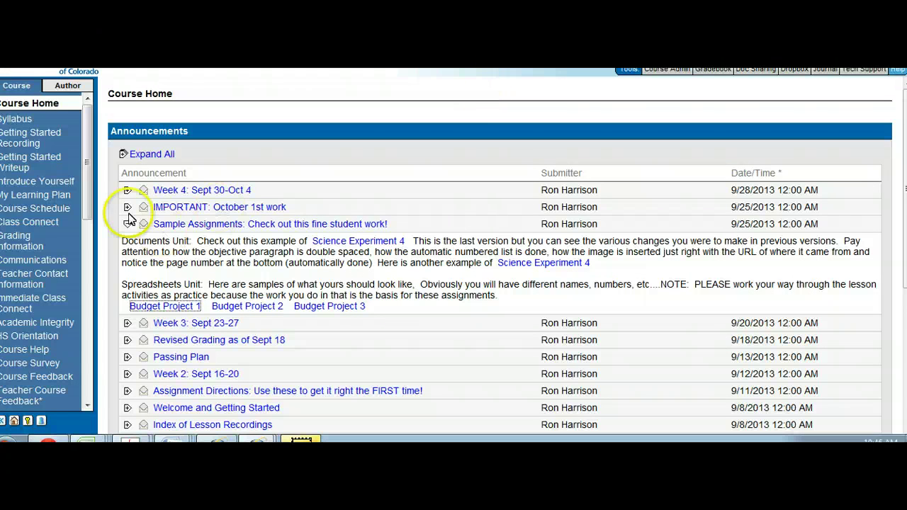
drag(86, 164, 94, 343)
click(28, 269)
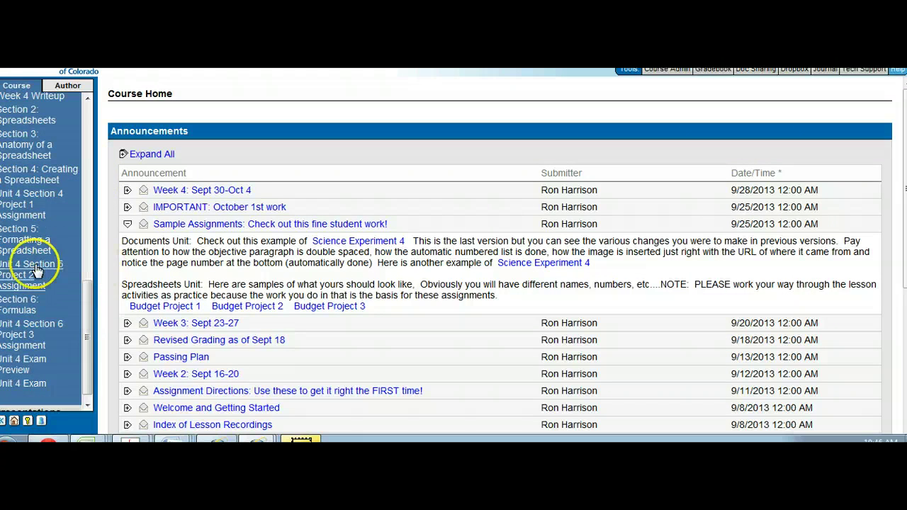
click(447, 113)
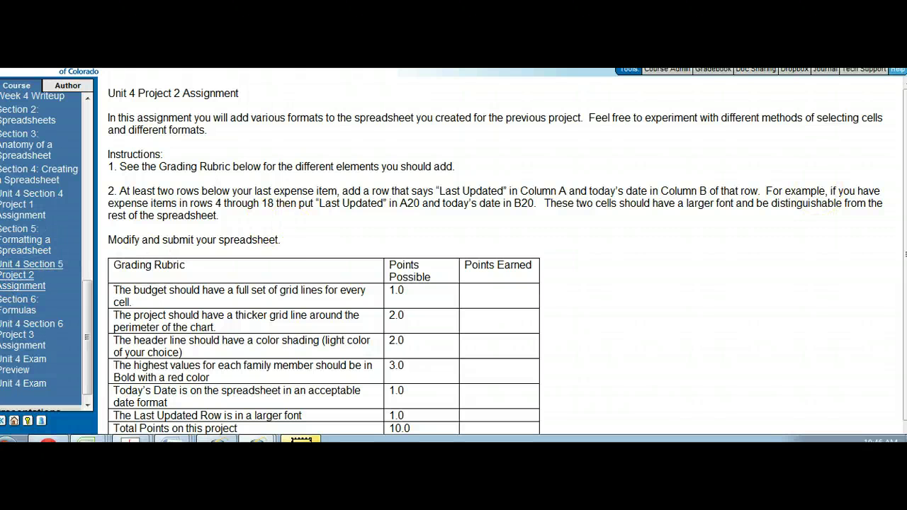
Review the Project 2 instruction on adding a "Last Updated" row with the label in Column A and today's date in Column B.
scroll(507, 254, down, 1)
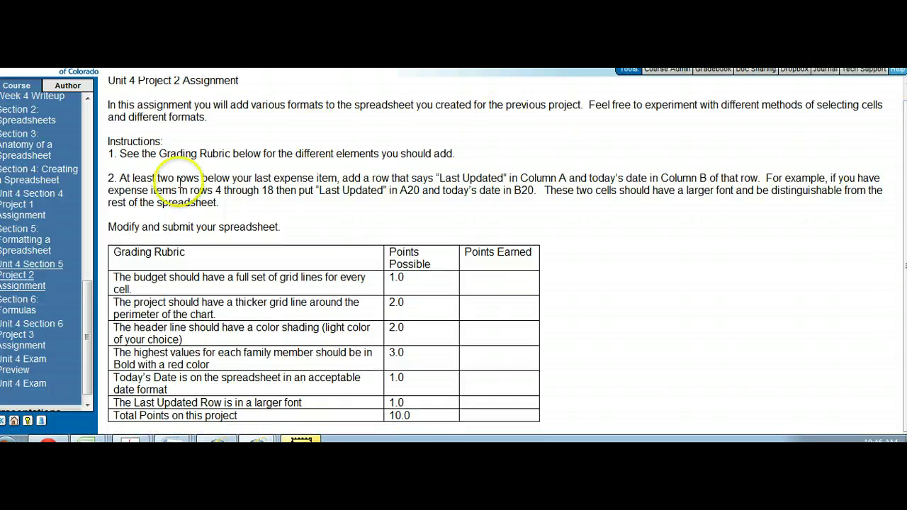
drag(157, 178, 489, 181)
click(489, 178)
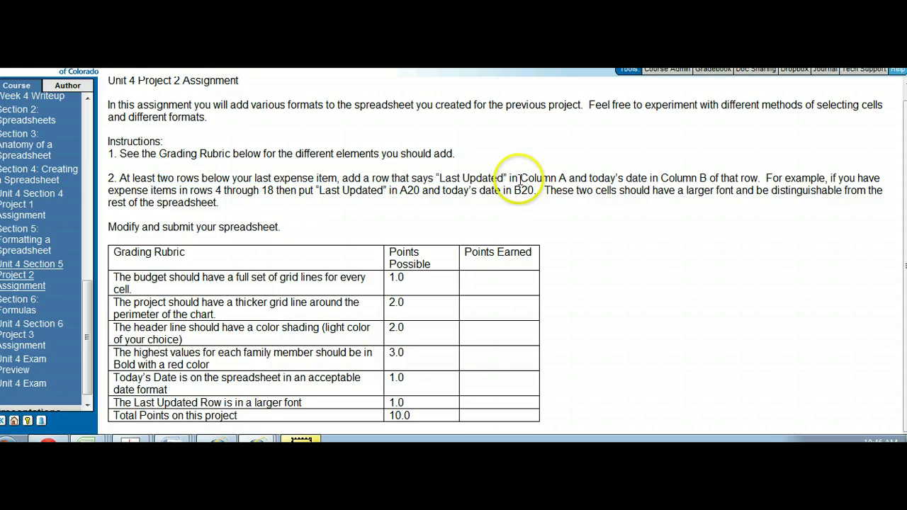
drag(559, 178, 712, 186)
click(643, 178)
click(734, 181)
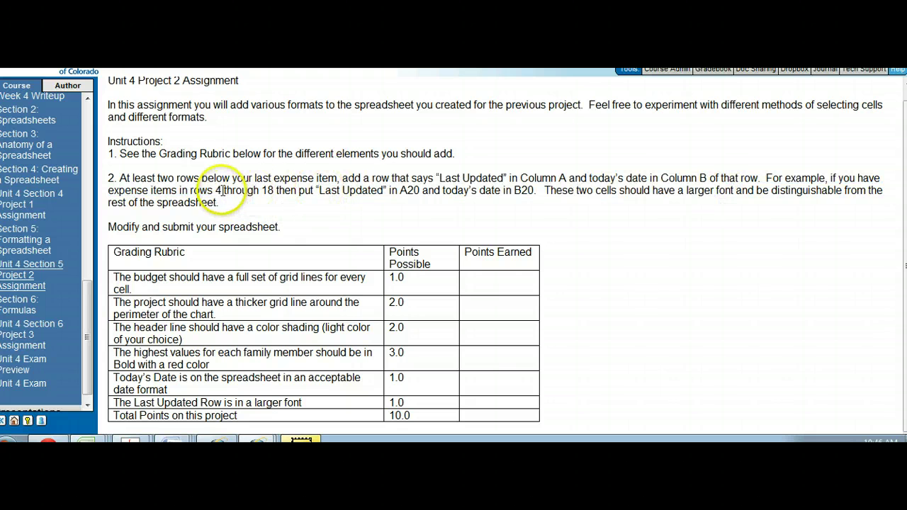
Review the example placement in A20 and B20, the larger-font requirement and the Project 2 grading rubric items.
click(390, 204)
drag(390, 204, 486, 196)
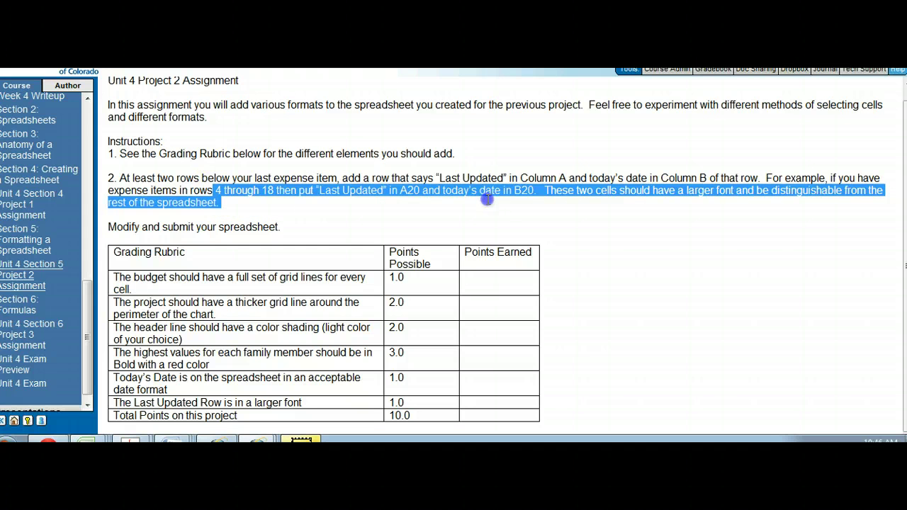
click(772, 211)
drag(620, 190, 779, 190)
click(781, 196)
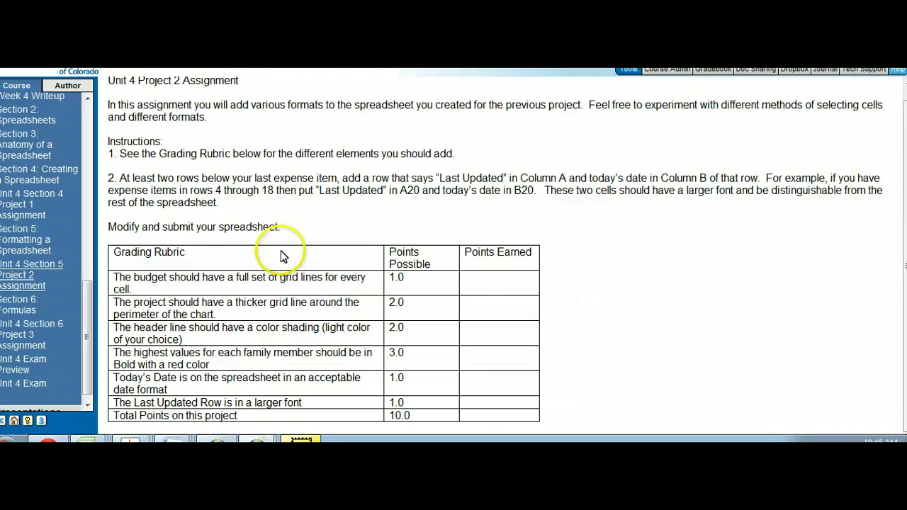
drag(114, 282, 237, 386)
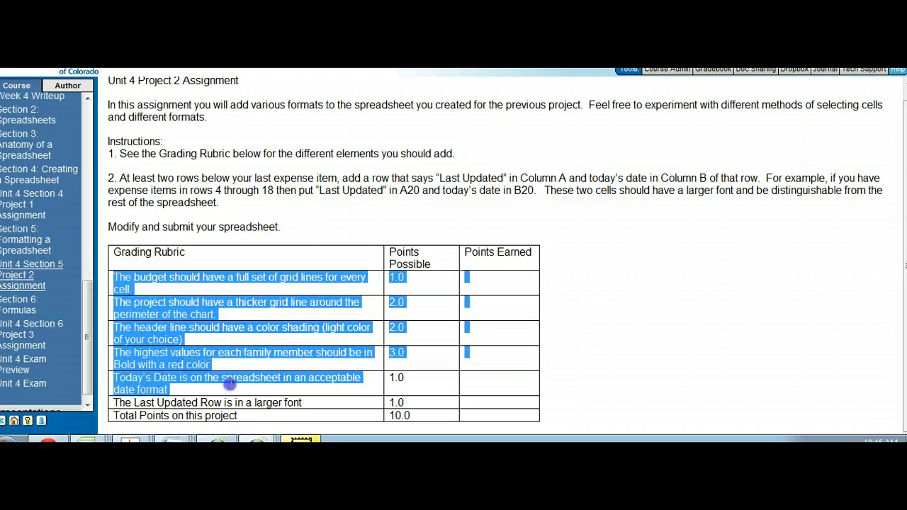
click(183, 282)
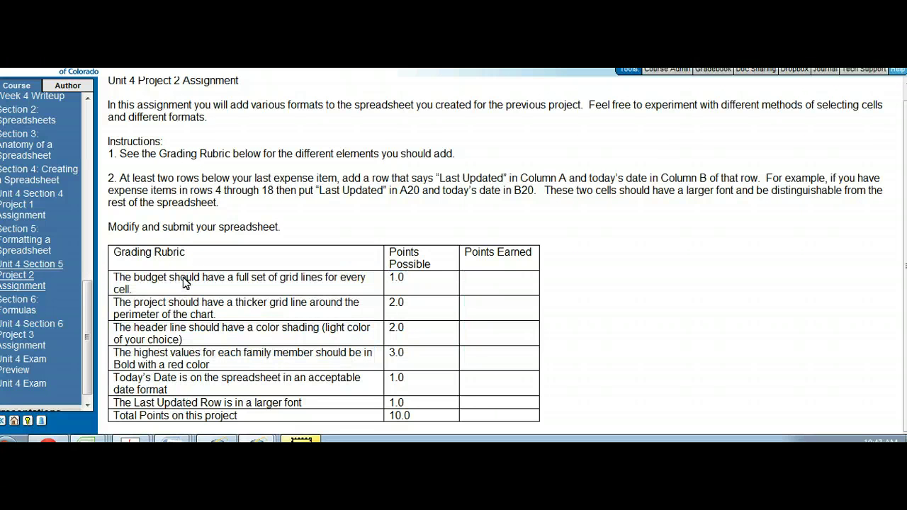
Go to the course home page and open the Budget Project 2 sample from the Sample Assignments announcement.
drag(86, 307, 98, 110)
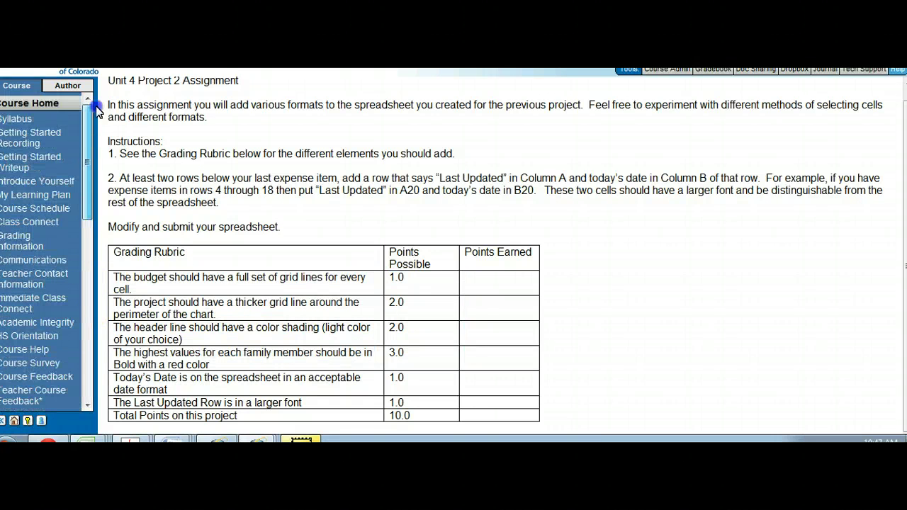
click(32, 103)
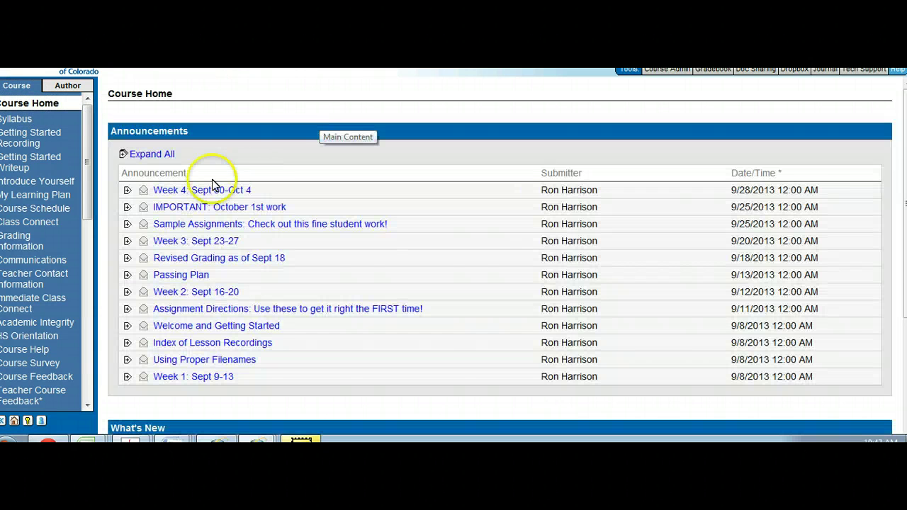
click(220, 224)
click(248, 309)
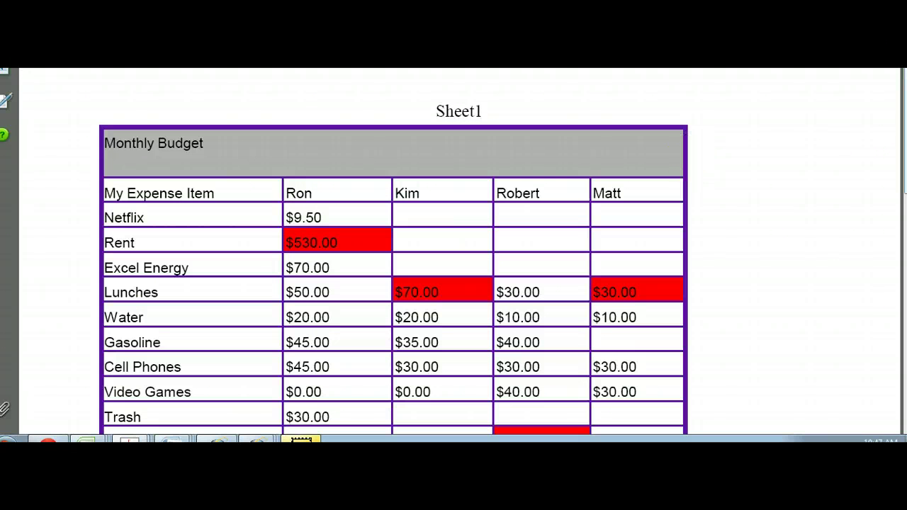
Review the sample's criteria on full grid lines and a thicker perimeter line, and compare them with the budget table.
scroll(453, 252, down, 1)
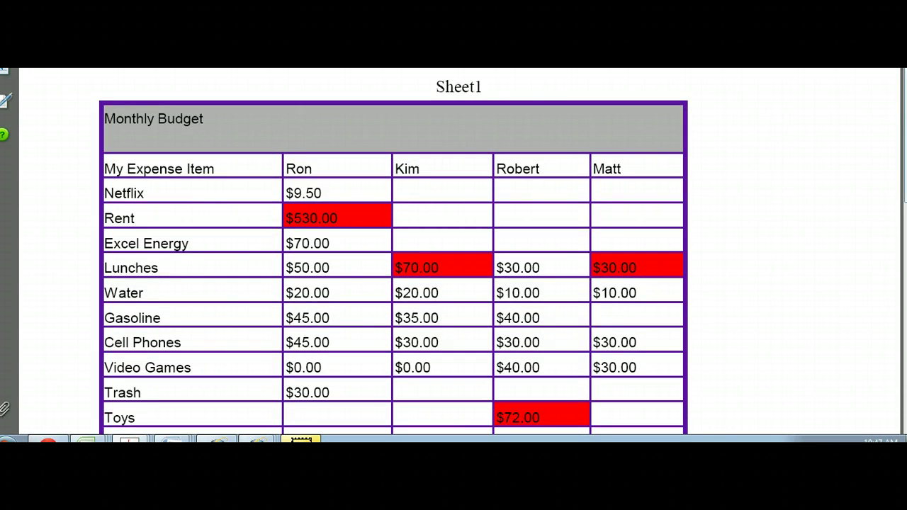
scroll(393, 248, down, 12)
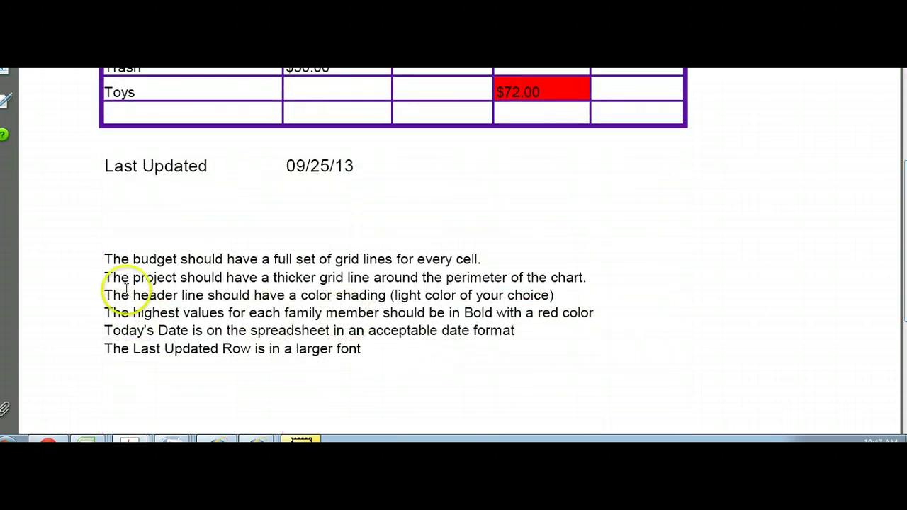
drag(204, 260, 418, 277)
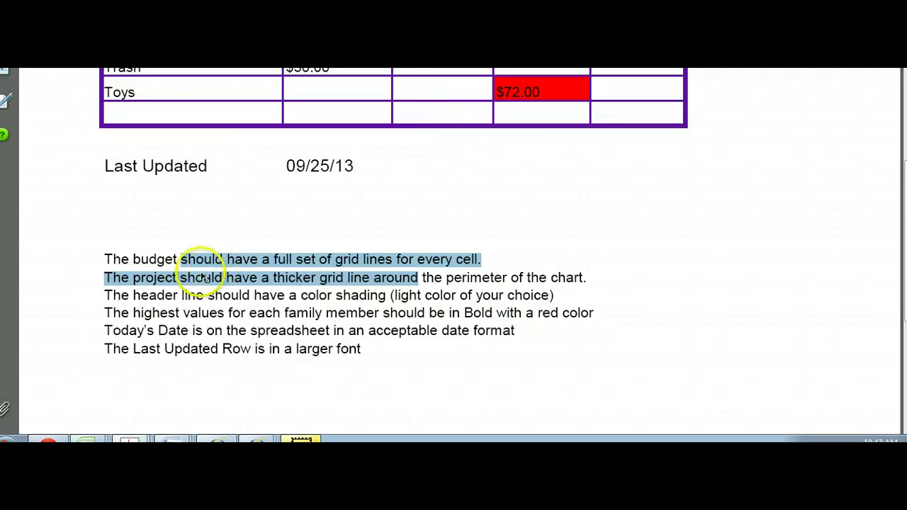
drag(270, 278, 443, 278)
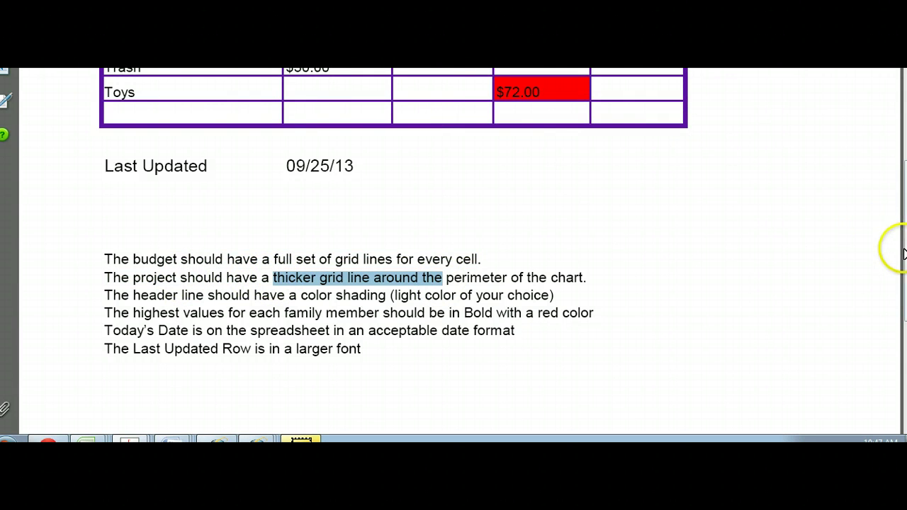
scroll(394, 248, up, 8)
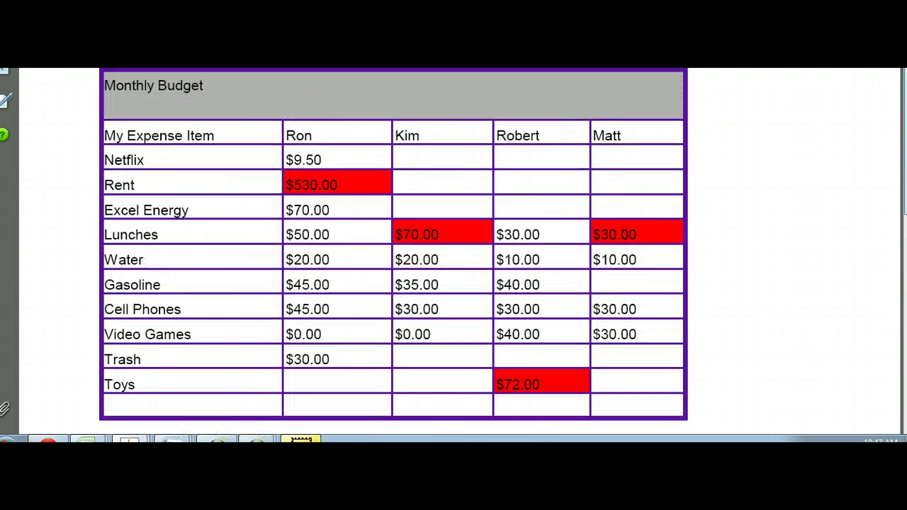
Review the criterion on light color shading for the header line and check the sample's Monthly Budget header.
scroll(656, 304, down, 5)
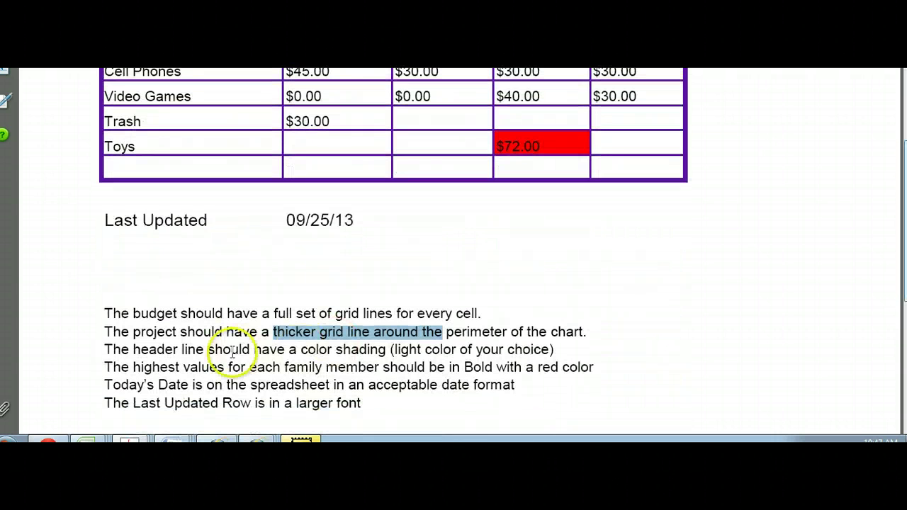
click(229, 349)
drag(228, 350, 387, 366)
click(387, 367)
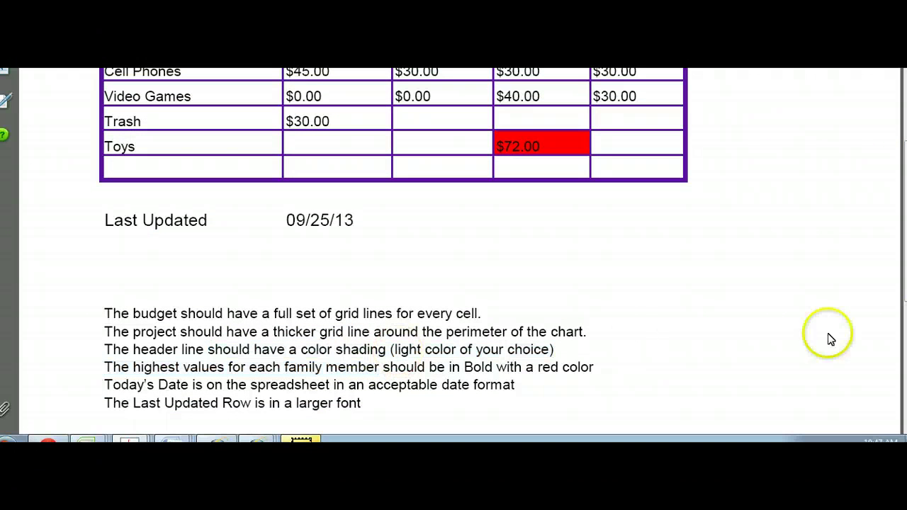
scroll(394, 252, up, 5)
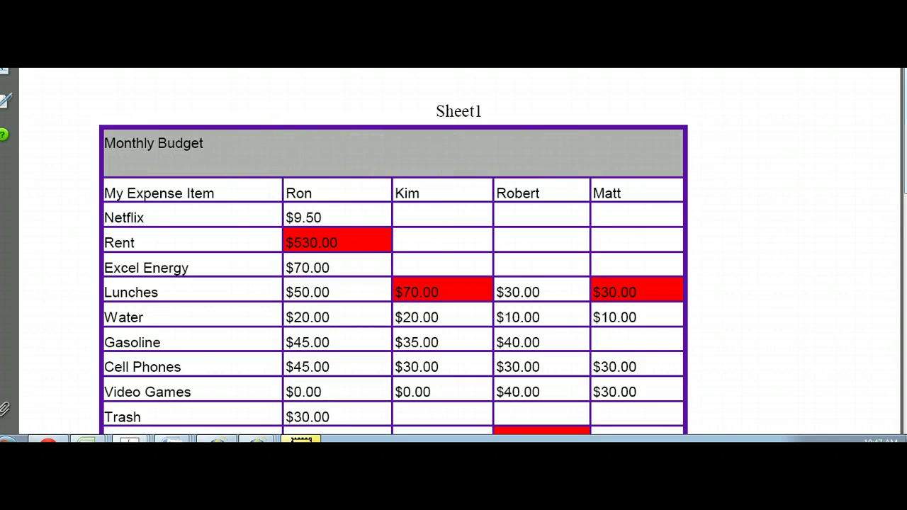
Review the criterion on bold red highest values for each family member and check those cells in the sample.
scroll(561, 380, down, 6)
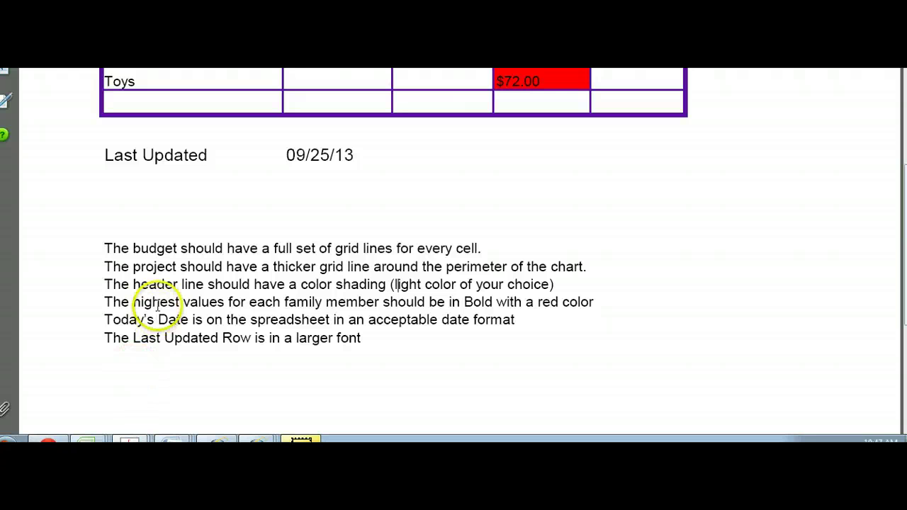
drag(157, 304, 446, 305)
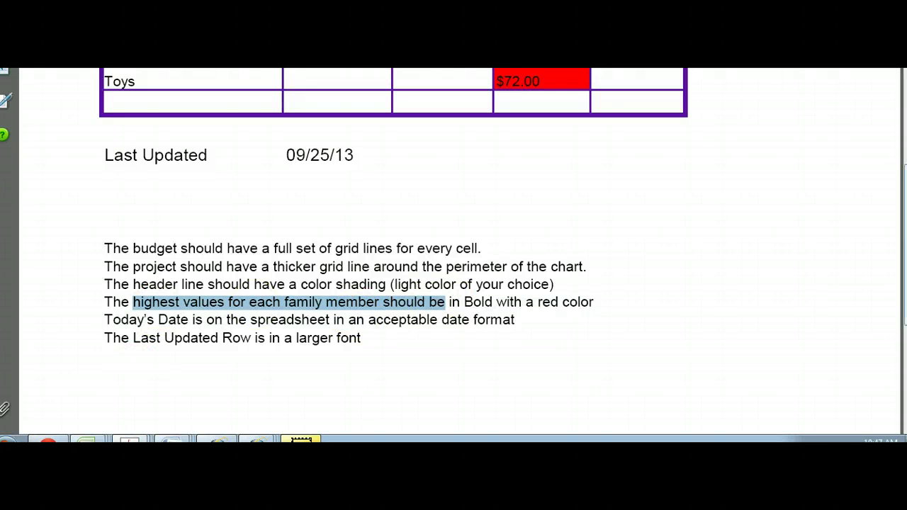
scroll(313, 172, up, 5)
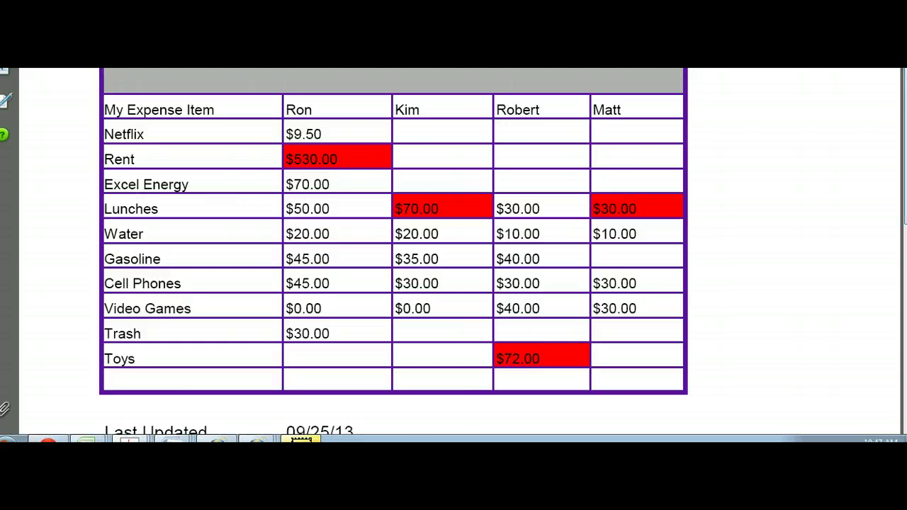
Review the criterion on today's date in an acceptable format and examine the date beside "Last Updated".
scroll(241, 298, down, 5)
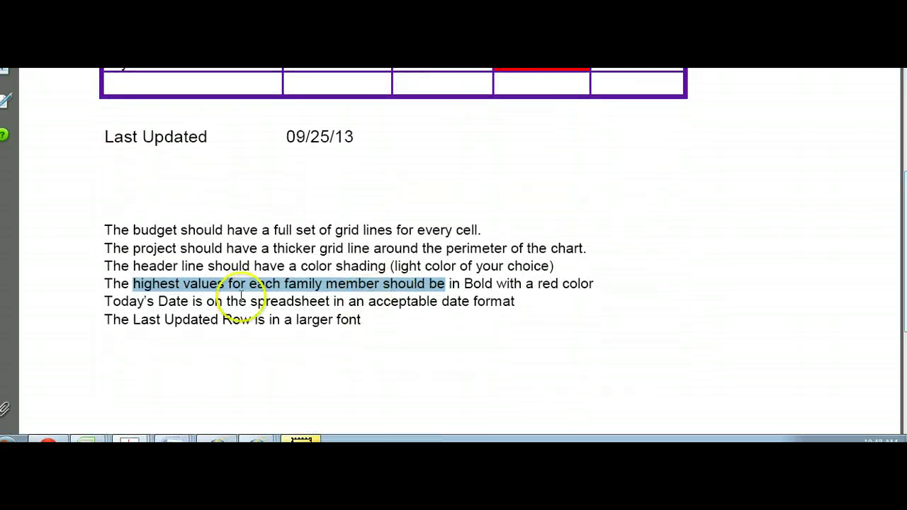
drag(155, 302, 326, 307)
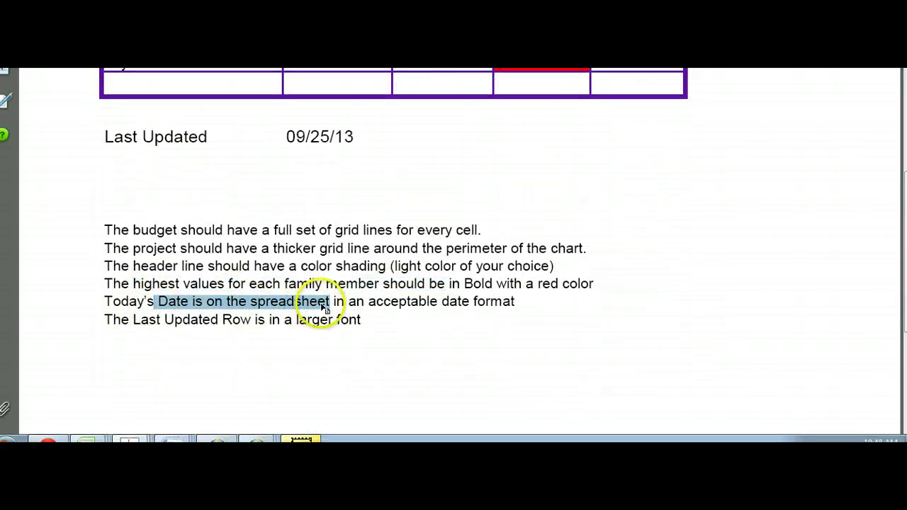
click(320, 304)
drag(287, 136, 359, 138)
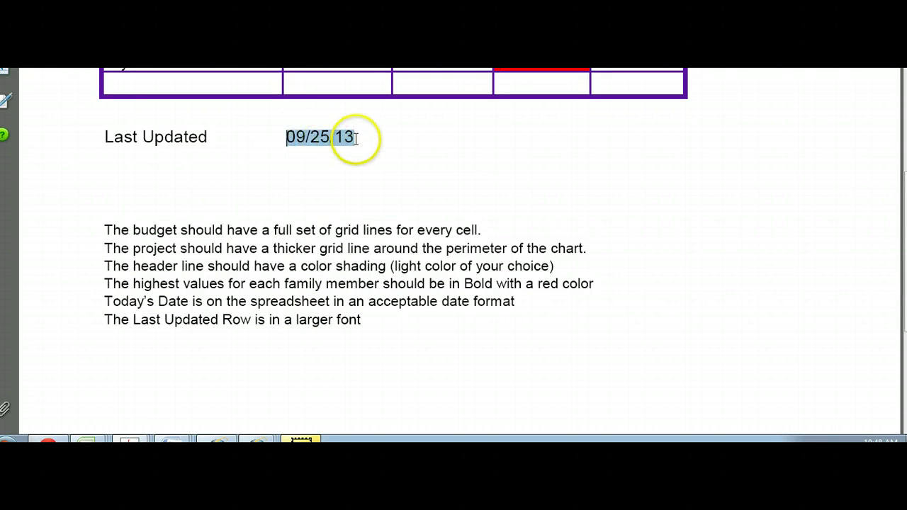
click(358, 138)
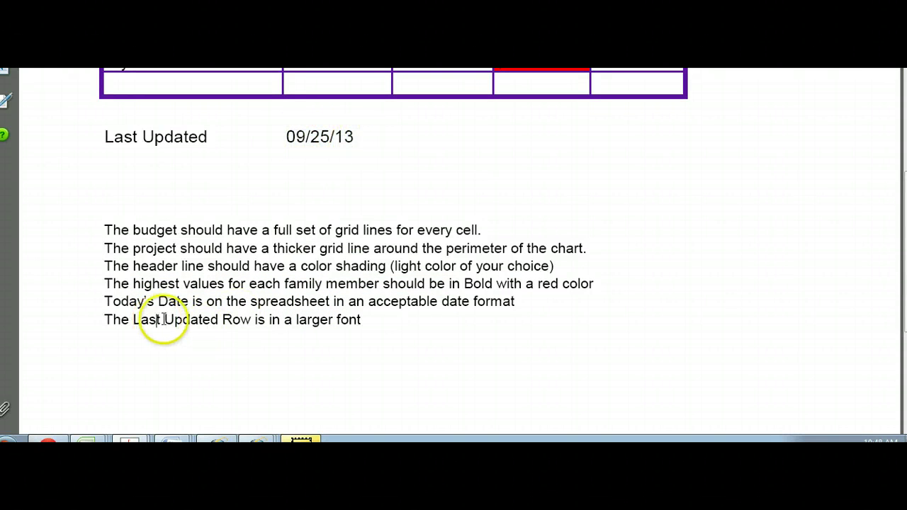
Review the larger-font criterion against the sample's Last Updated row and look over the whole budget table again.
drag(133, 319, 273, 324)
click(269, 323)
drag(104, 136, 340, 137)
click(612, 184)
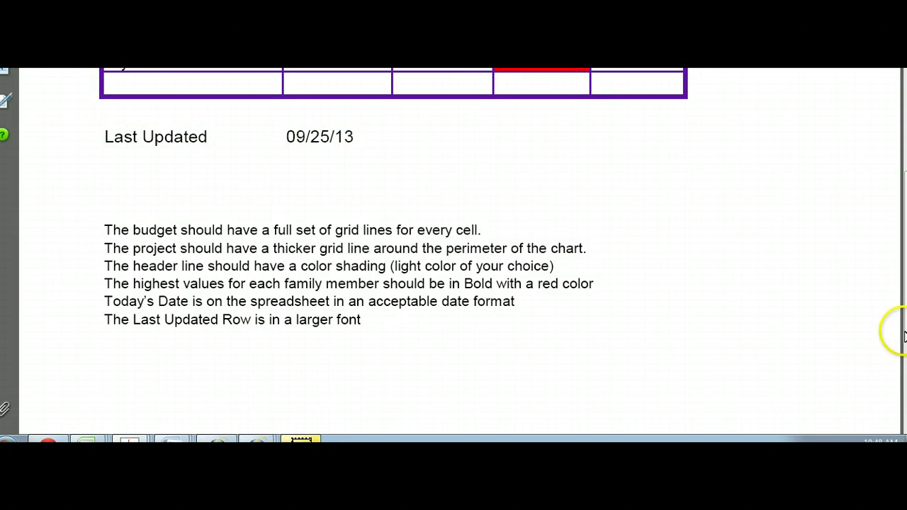
scroll(453, 241, up, 6)
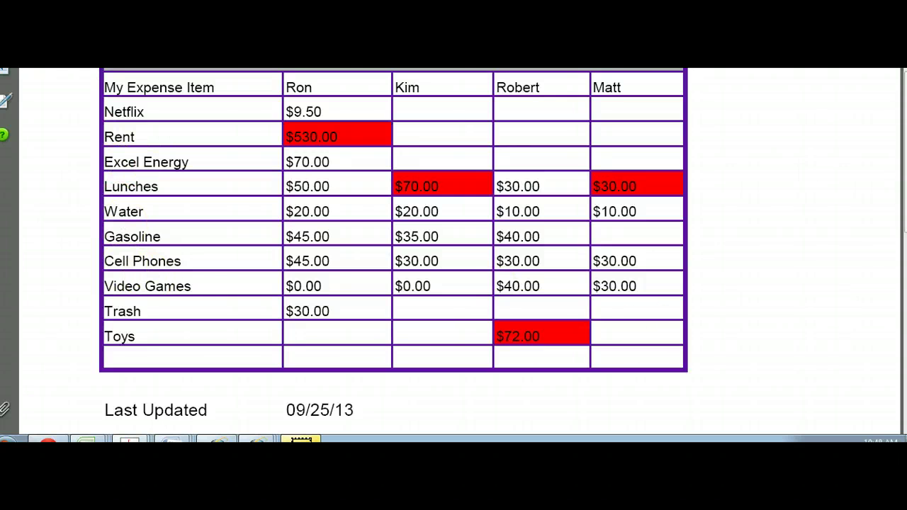
scroll(513, 109, up, 2)
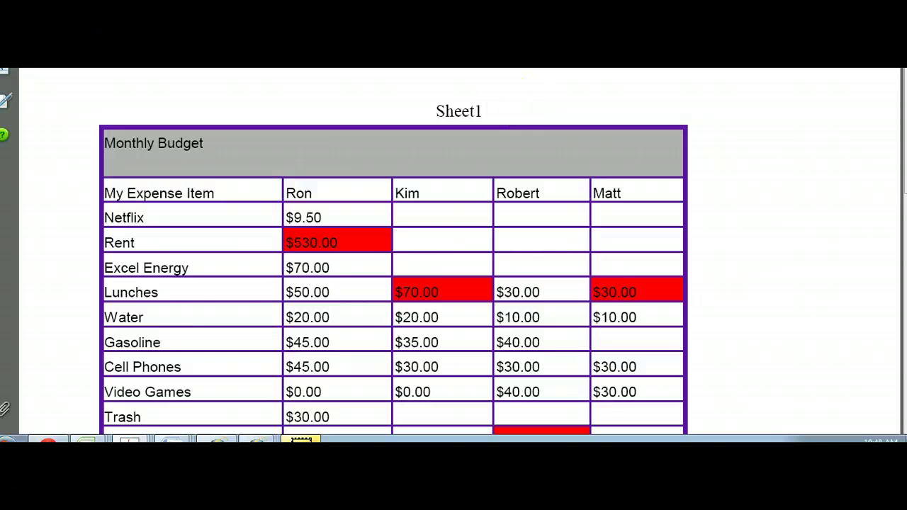
Return to the course home page, collapse the Sample Assignments announcement and open the Unit 4 Section 6 Project 3 Assignment.
click(526, 59)
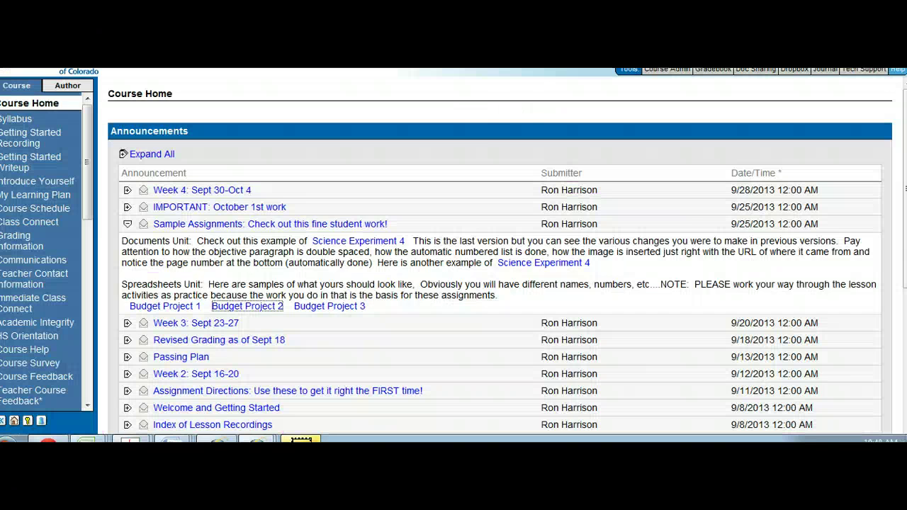
click(127, 224)
drag(88, 163, 88, 365)
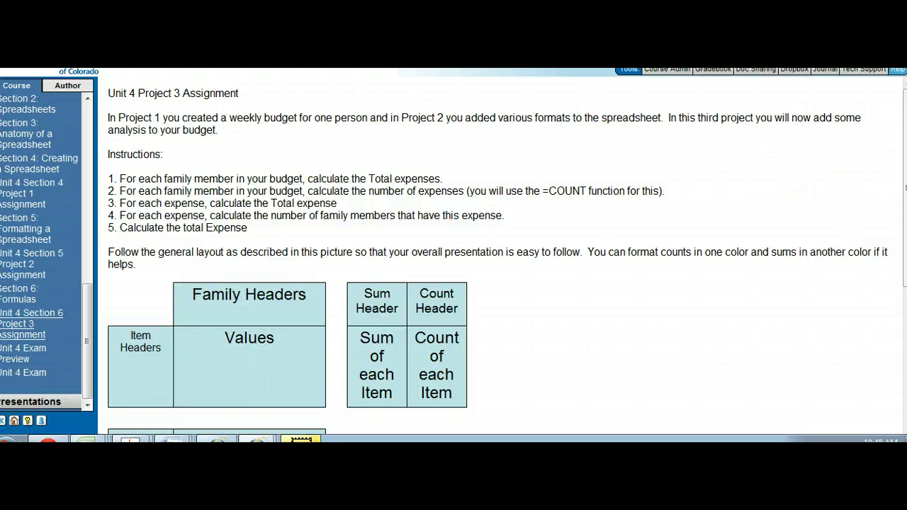
Review the Project 3 instructions on each family member's total expenses and number of expenses using the =COUNT function.
scroll(507, 256, down, 1)
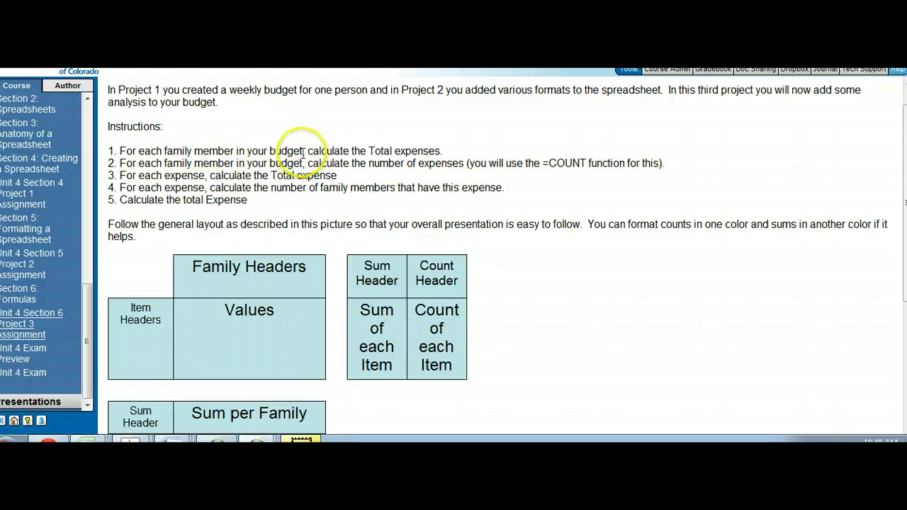
drag(302, 151, 440, 150)
click(420, 152)
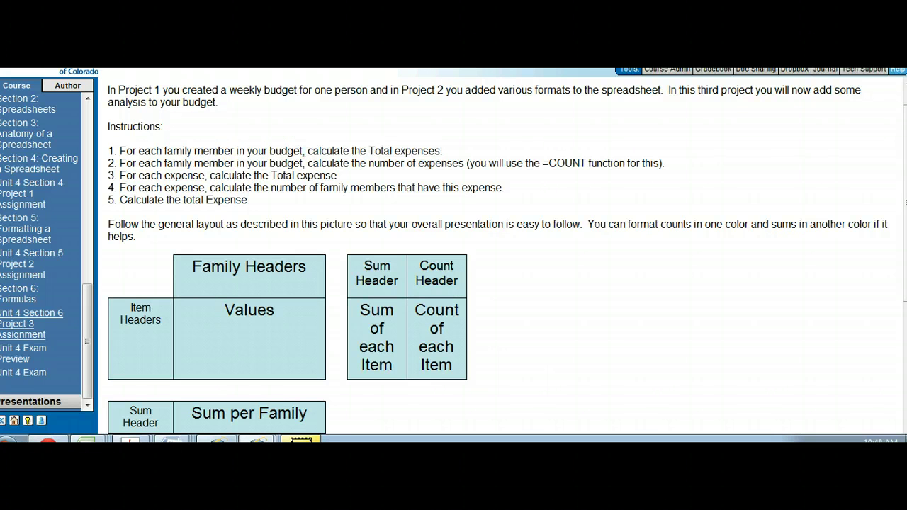
scroll(419, 125, down, 1)
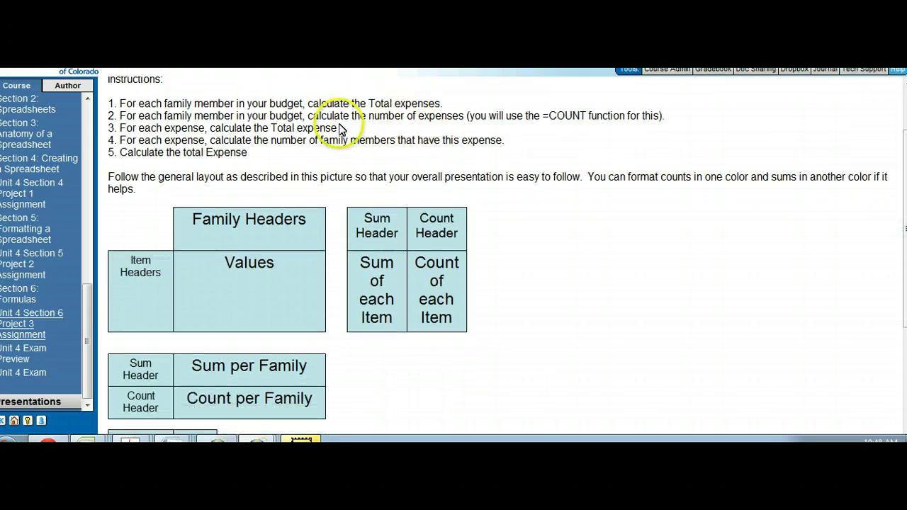
drag(340, 116, 462, 116)
click(540, 116)
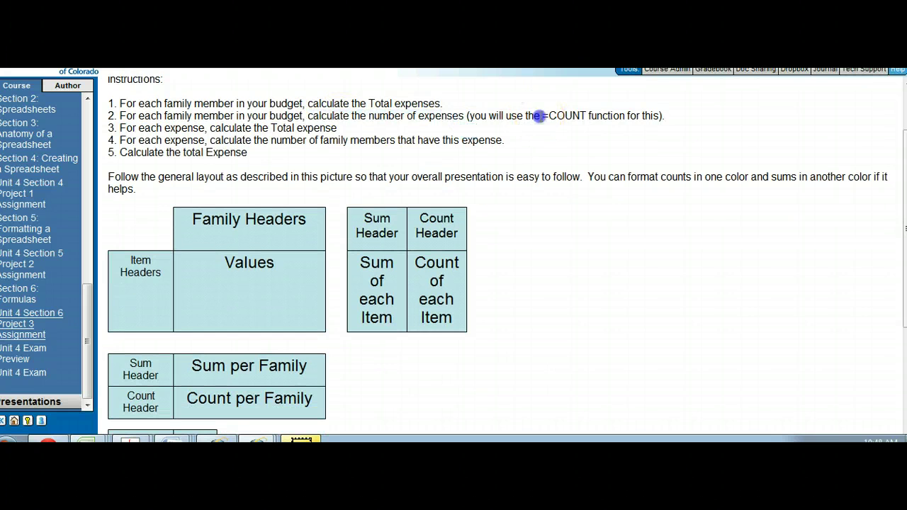
click(597, 116)
Review Project 3 instructions 3 to 5 on per-expense totals, family member counts and total expense, plus the layout picture.
click(192, 128)
drag(191, 127, 282, 128)
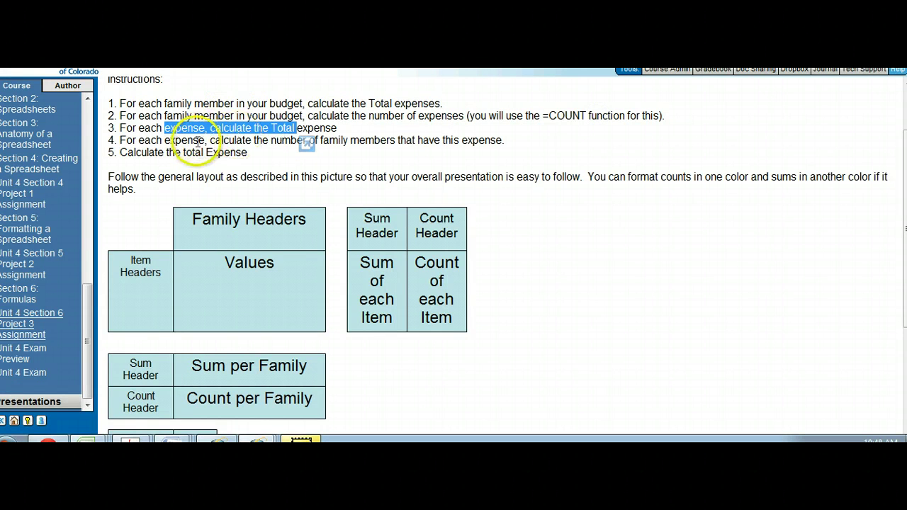
drag(164, 141, 484, 141)
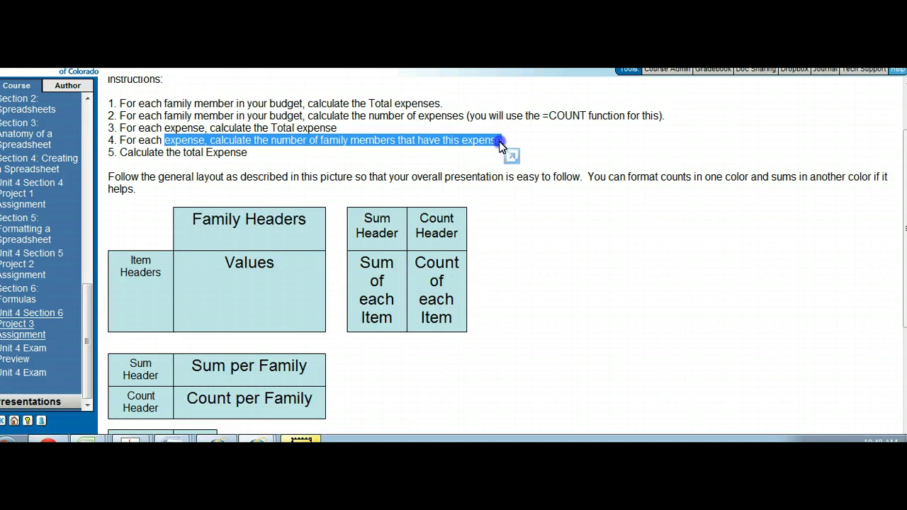
click(500, 143)
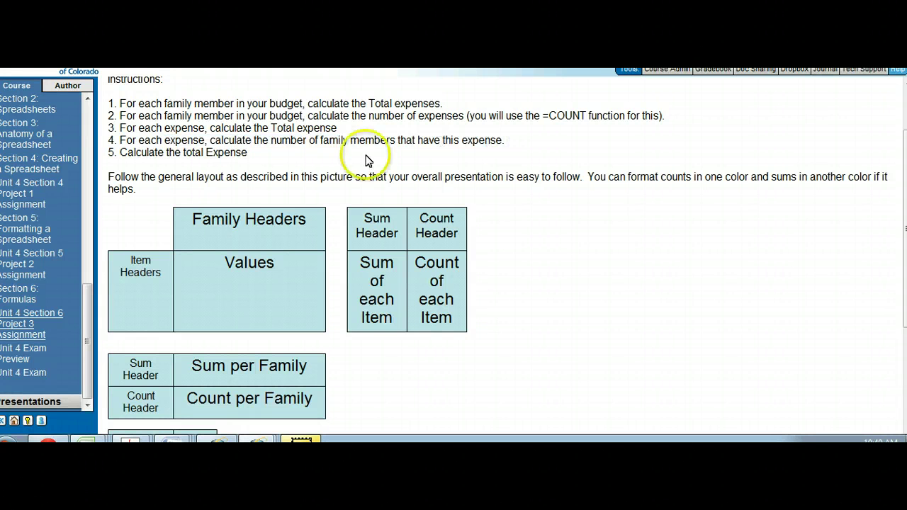
drag(167, 153, 248, 152)
click(248, 152)
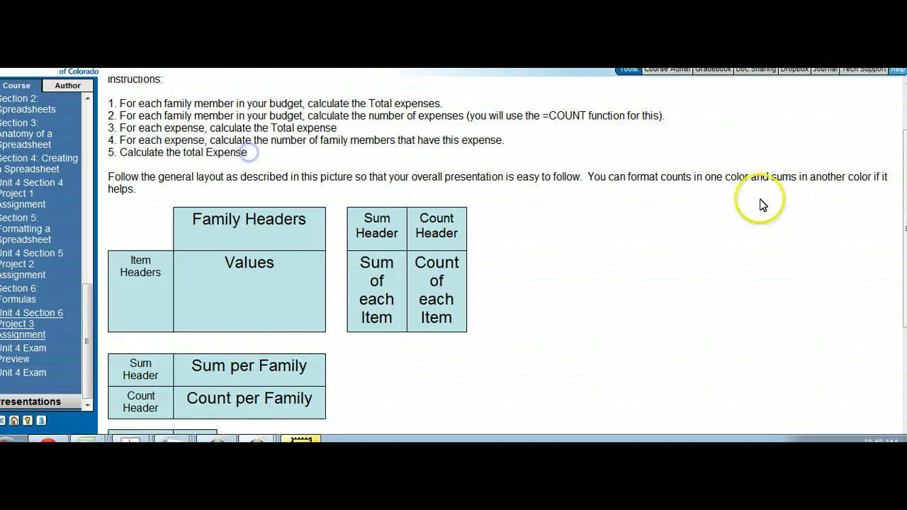
scroll(508, 254, down, 1)
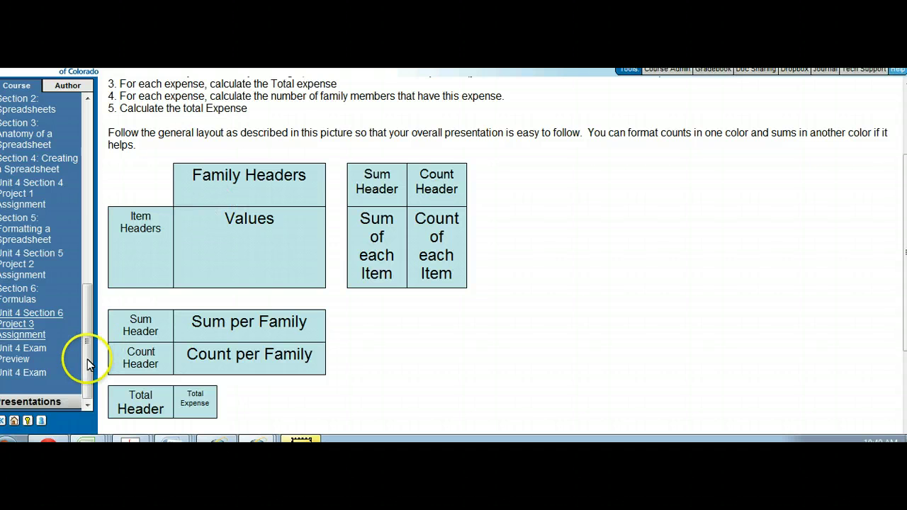
Return to the course home page, expand the Sample Assignments announcement and open the Budget Project 3 sample.
drag(88, 364, 93, 142)
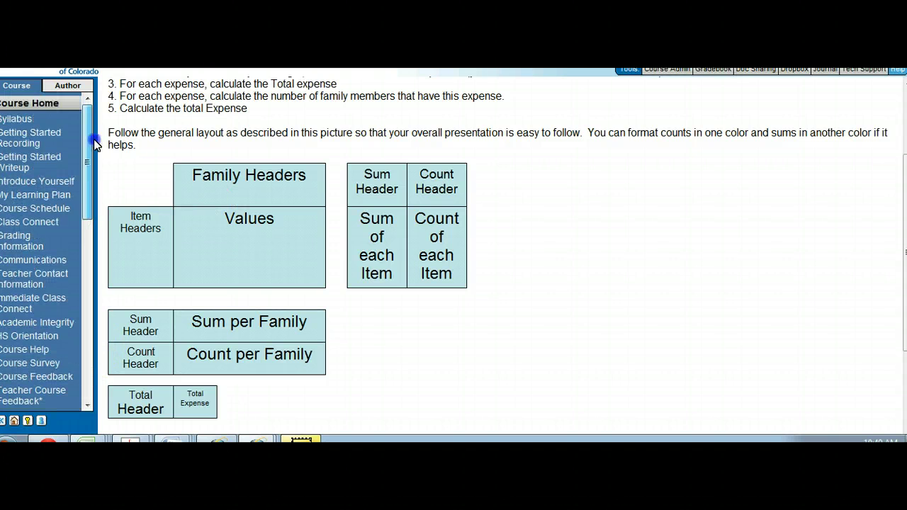
click(29, 107)
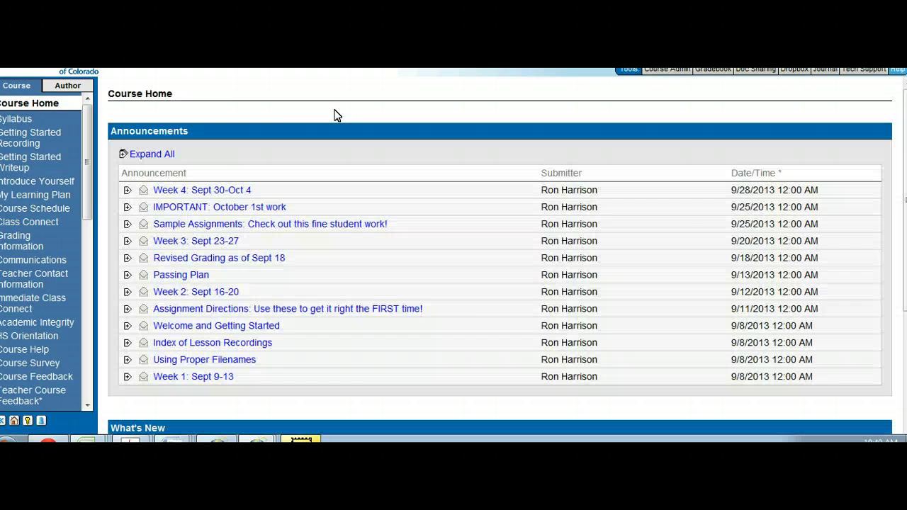
click(181, 225)
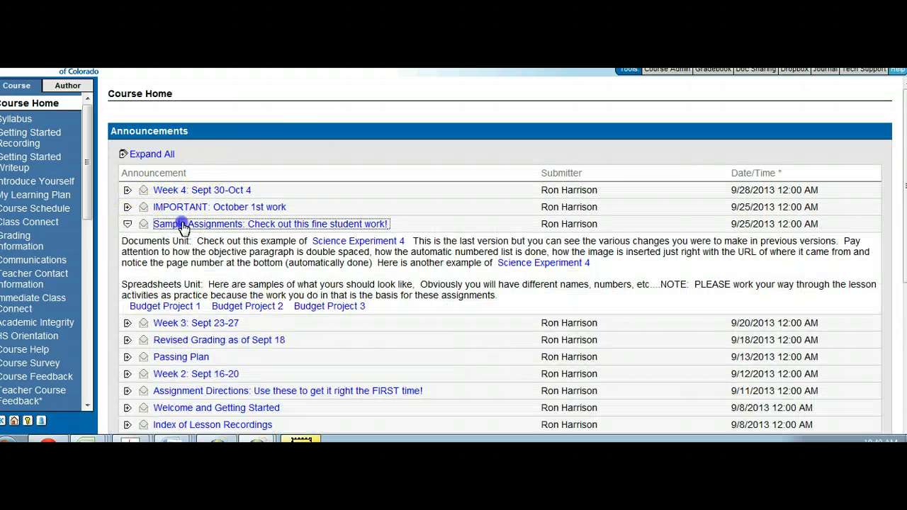
click(337, 310)
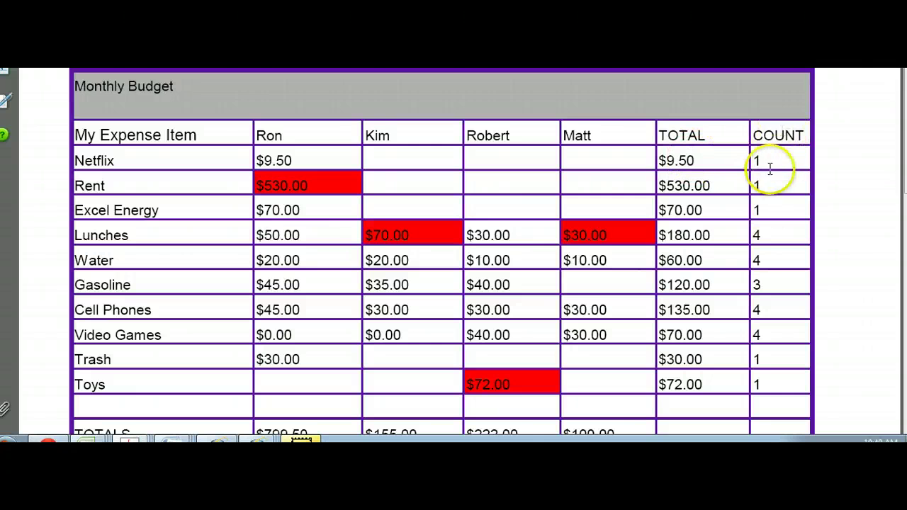
Examine the TOTALS and COUNT rows for each family member beneath the sample's expense items.
scroll(453, 251, down, 5)
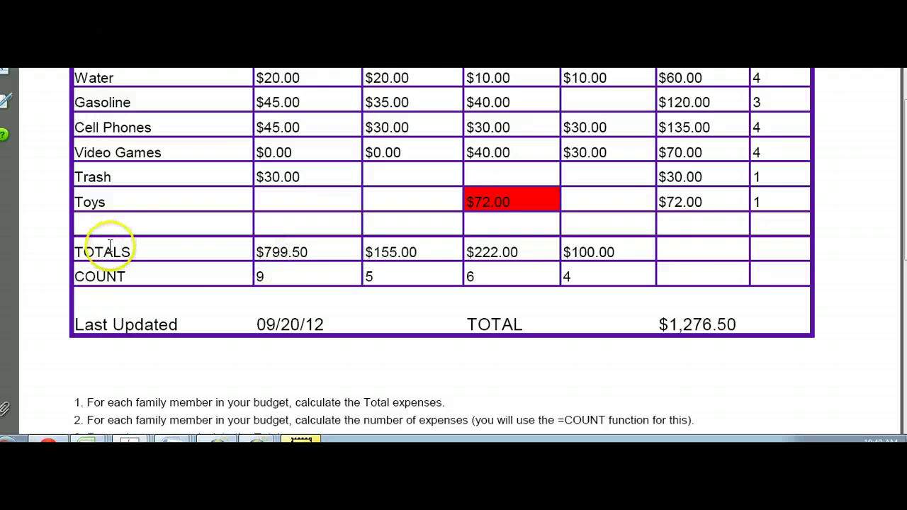
drag(188, 259, 319, 252)
drag(388, 243, 571, 247)
drag(77, 278, 516, 277)
double_click(590, 252)
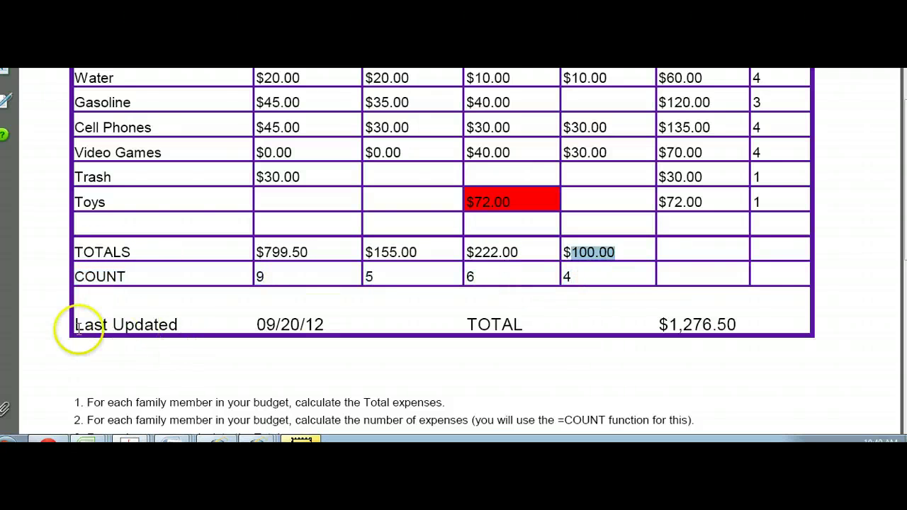
Examine the Last Updated date and the overall TOTAL amount in the sample's final row.
drag(75, 326, 177, 326)
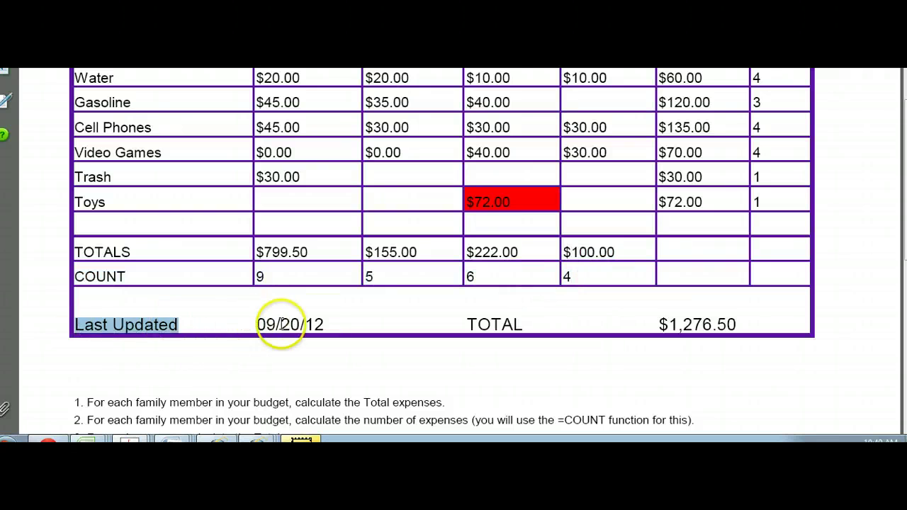
drag(257, 325, 364, 324)
drag(468, 327, 540, 326)
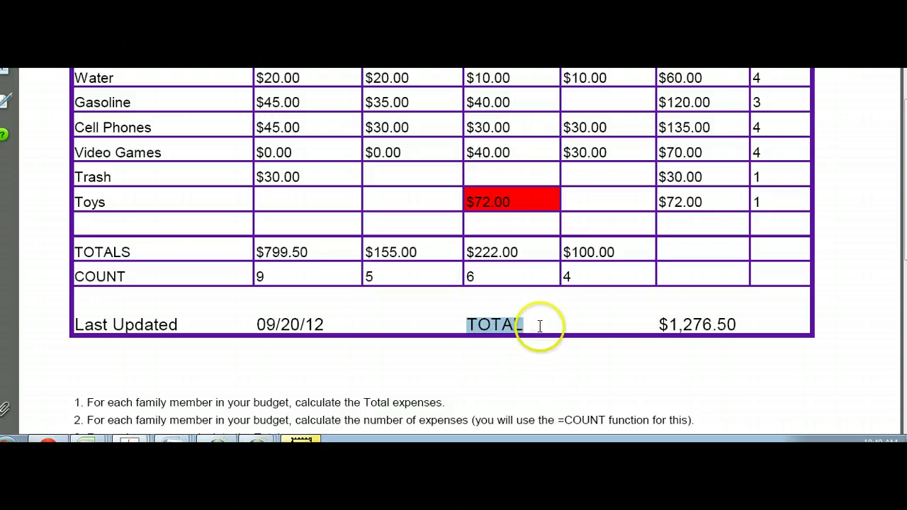
drag(664, 324, 744, 324)
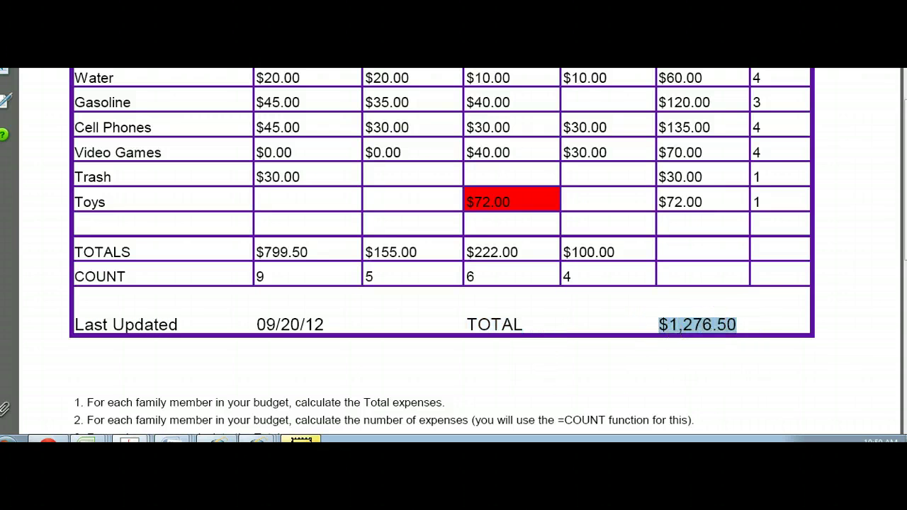
Compare the sample's TOTAL and COUNT columns with the five numbered instructions below the table.
drag(698, 422, 668, 103)
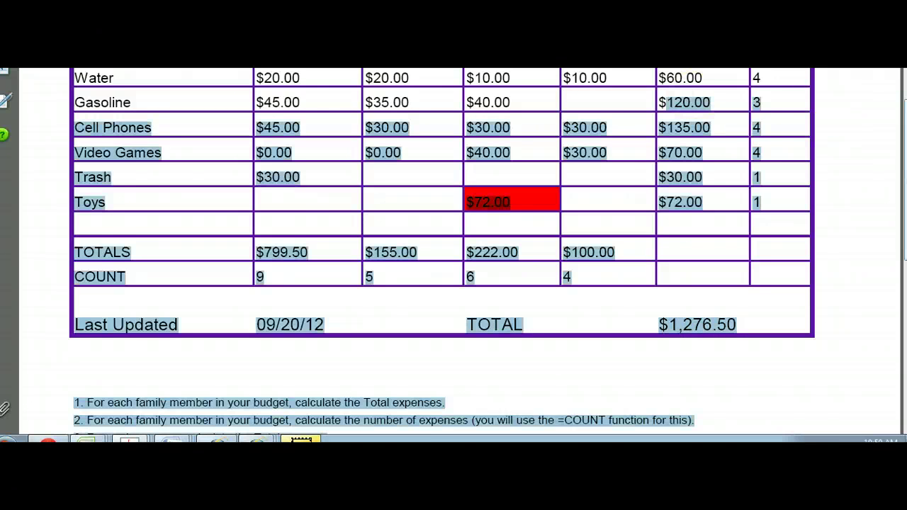
scroll(686, 103, up, 3)
click(686, 103)
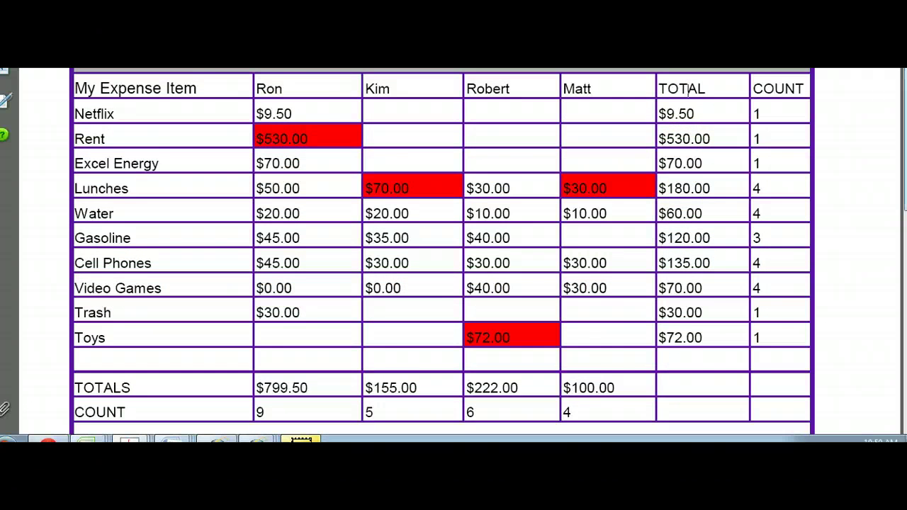
scroll(688, 90, down, 5)
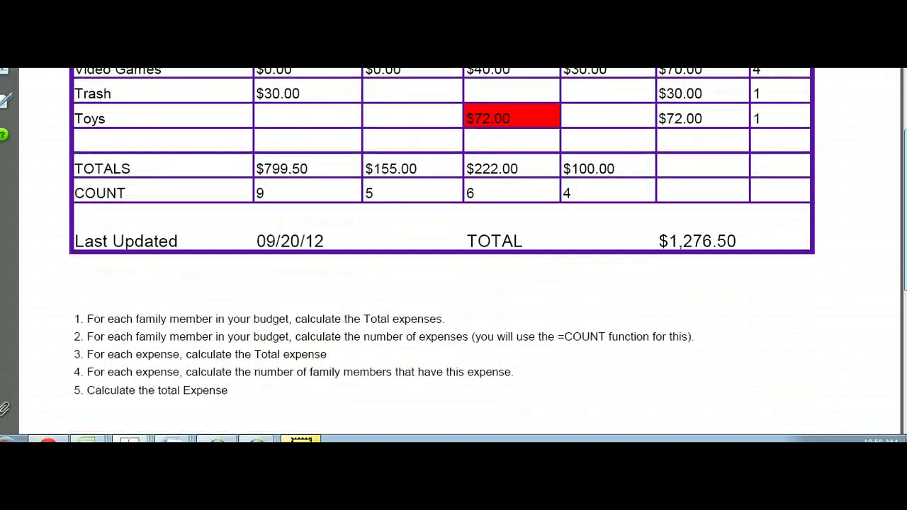
scroll(667, 112, up, 6)
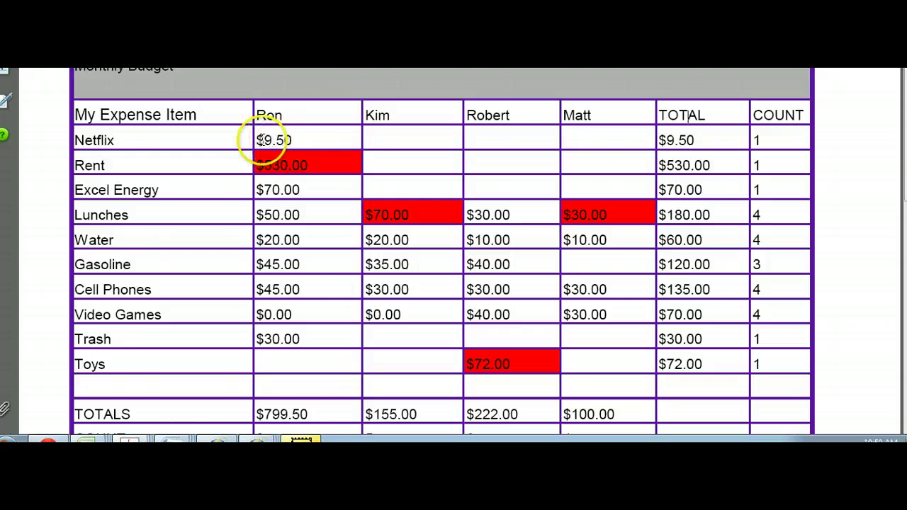
Examine how the Netflix and Rent amounts across the family members carry into the TOTAL column.
drag(261, 140, 408, 137)
click(288, 139)
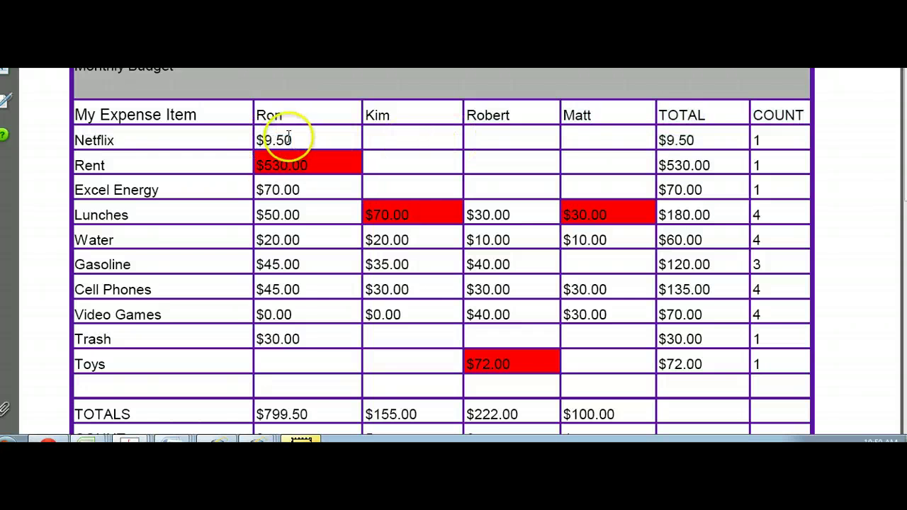
drag(260, 139, 593, 144)
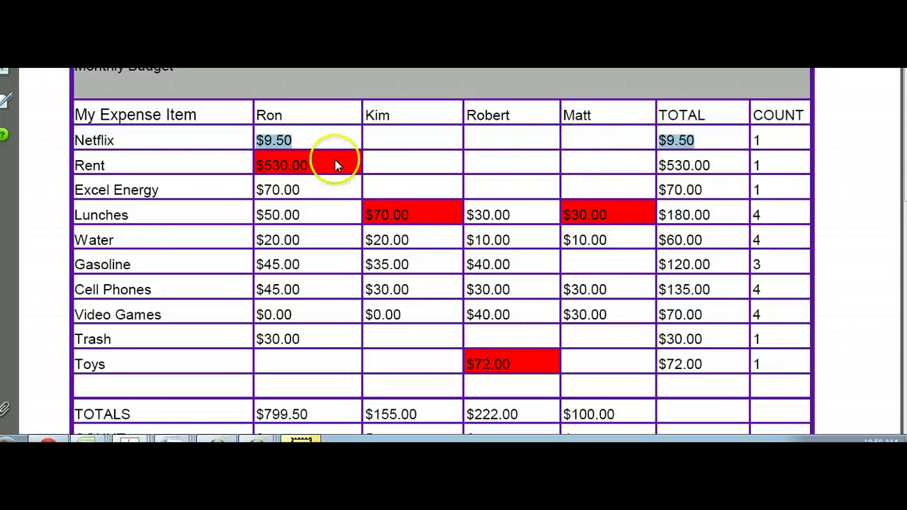
click(552, 136)
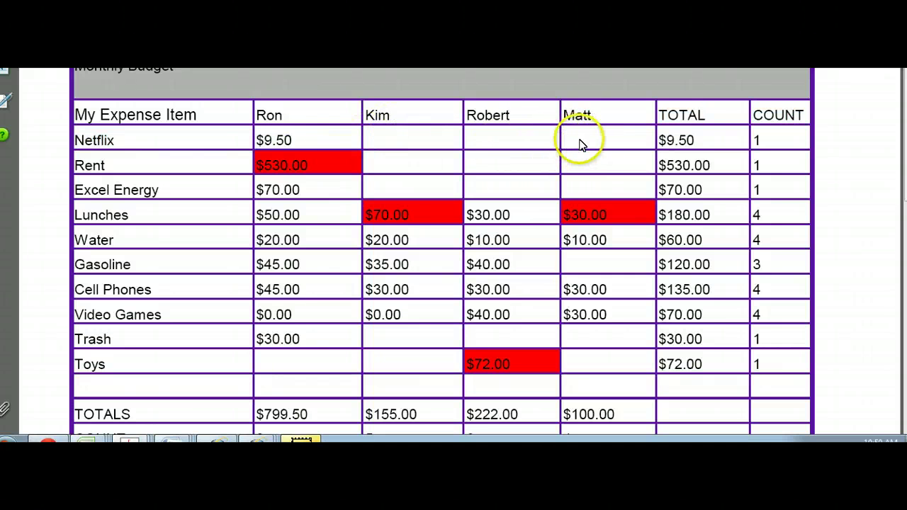
drag(256, 140, 395, 143)
click(314, 138)
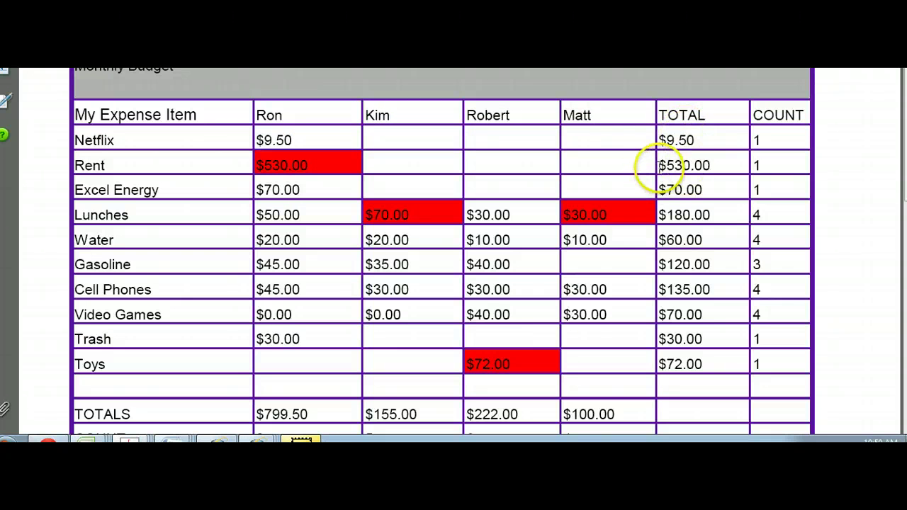
click(704, 165)
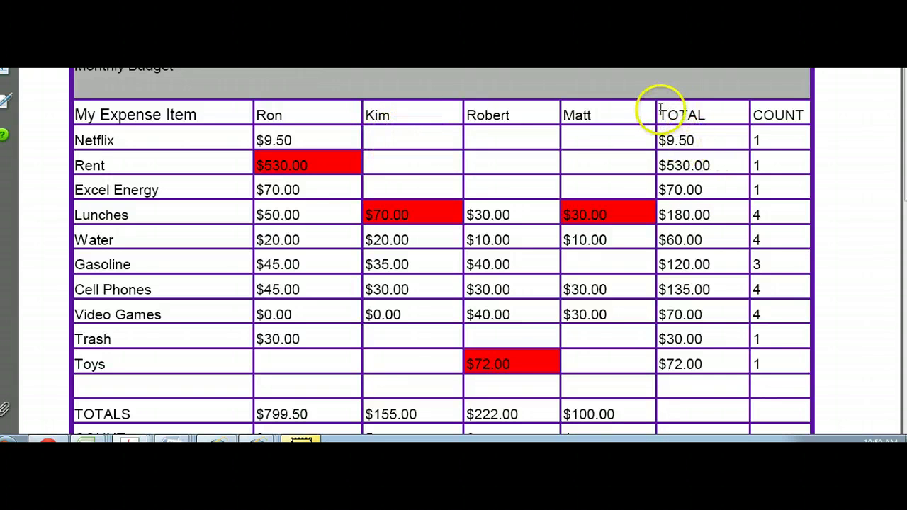
mouse_move(660, 110)
mouse_down()
mouse_move(682, 186)
mouse_move(685, 259)
mouse_move(676, 104)
mouse_up()
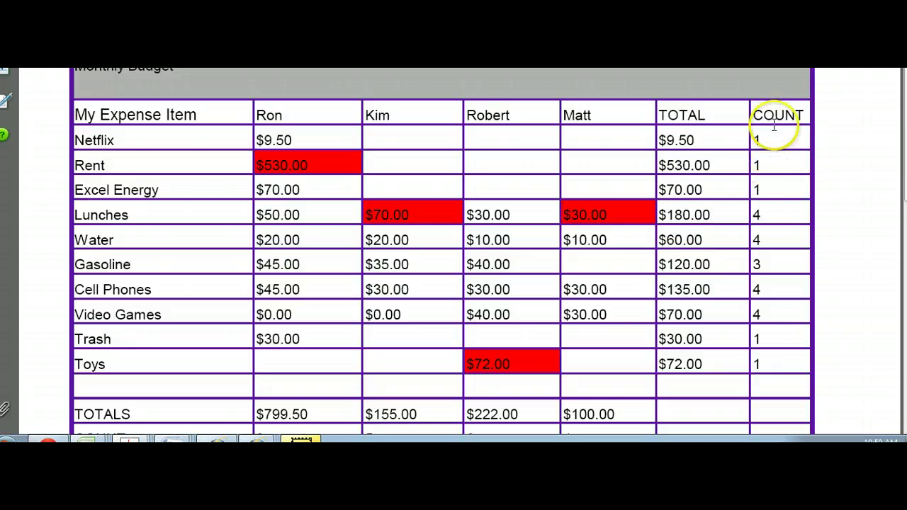
Check the first family member's TOTALS and COUNT values against the expenses listed in that column.
scroll(442, 252, down, 1)
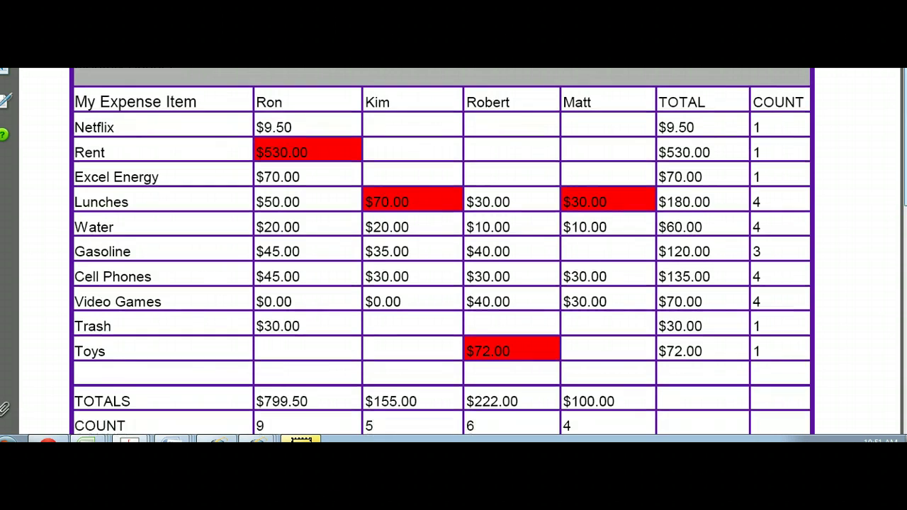
scroll(442, 249, down, 1)
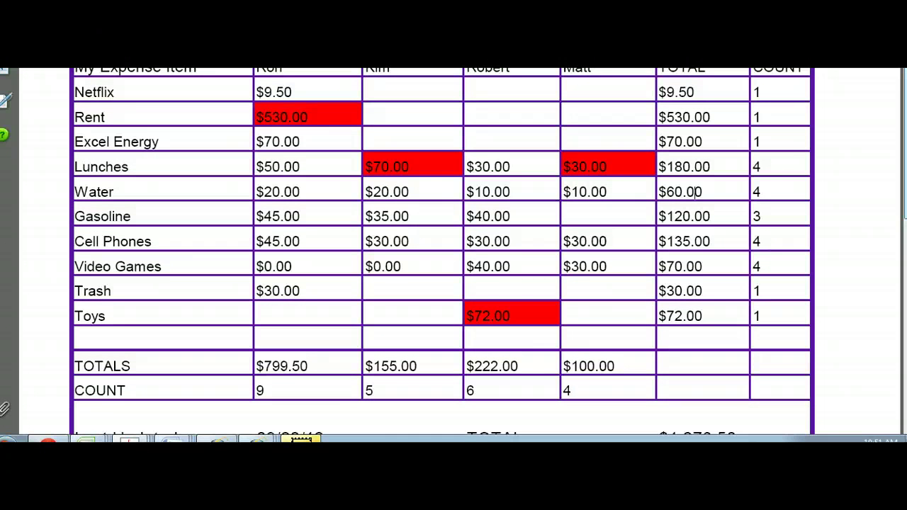
scroll(442, 254, down, 1)
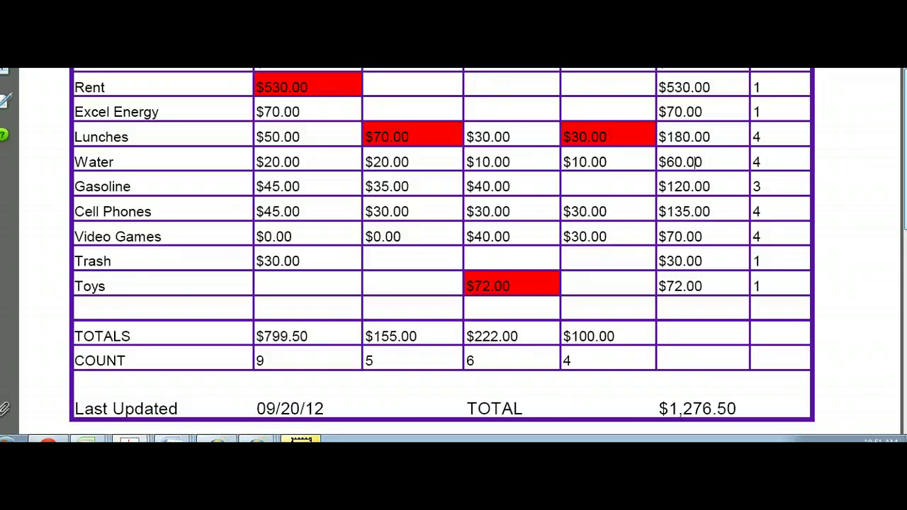
scroll(442, 245, down, 1)
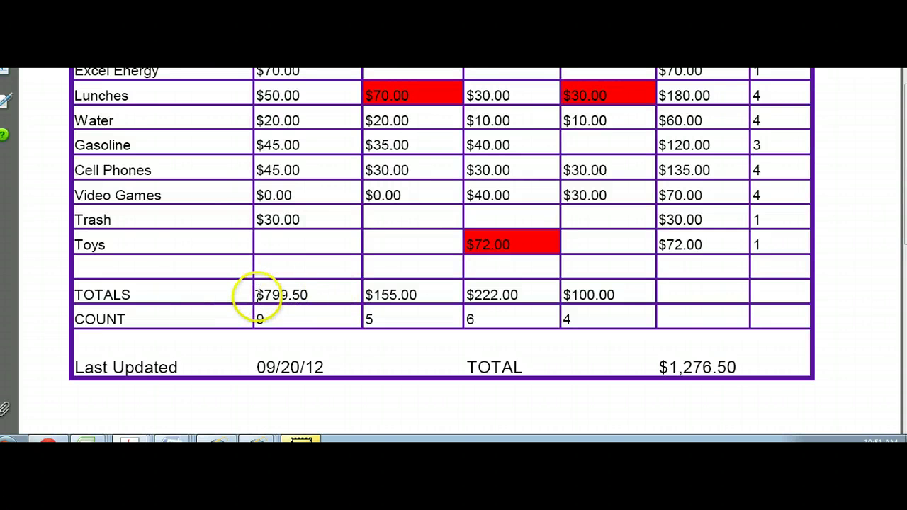
drag(258, 298, 319, 298)
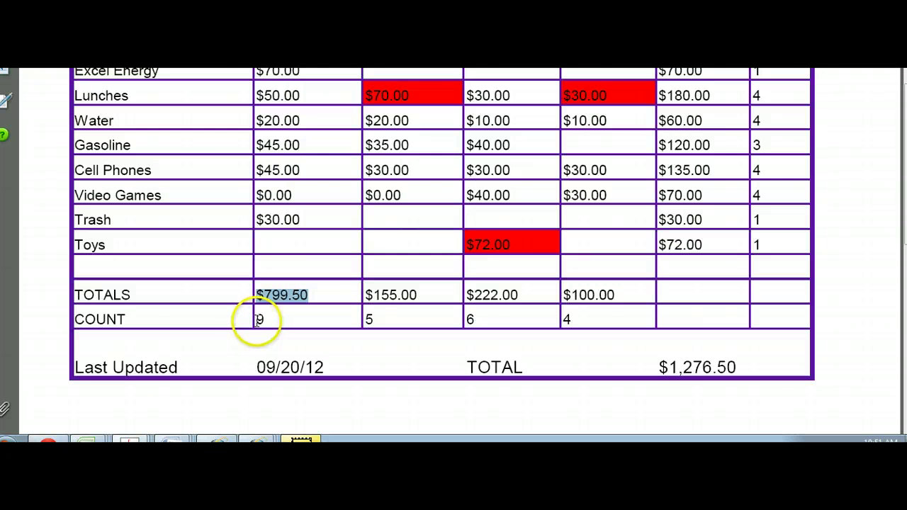
drag(257, 320, 277, 319)
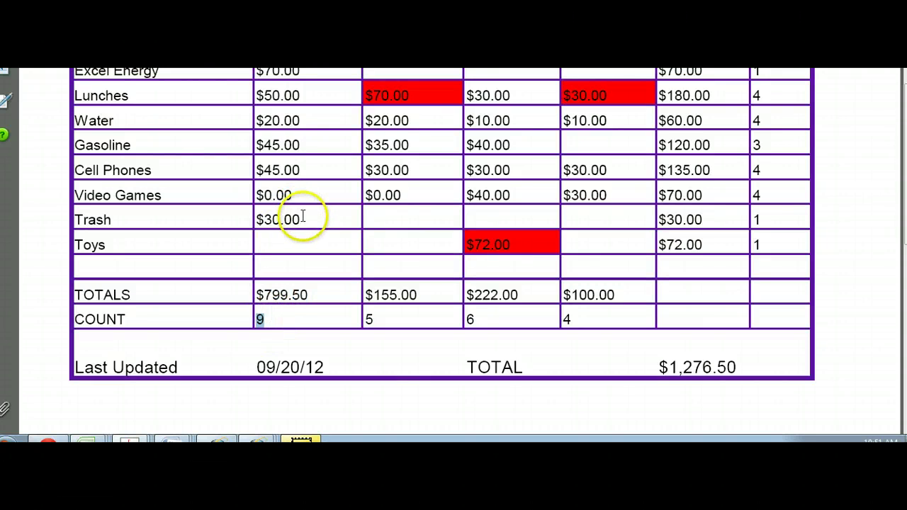
drag(303, 216, 284, 71)
drag(265, 119, 272, 165)
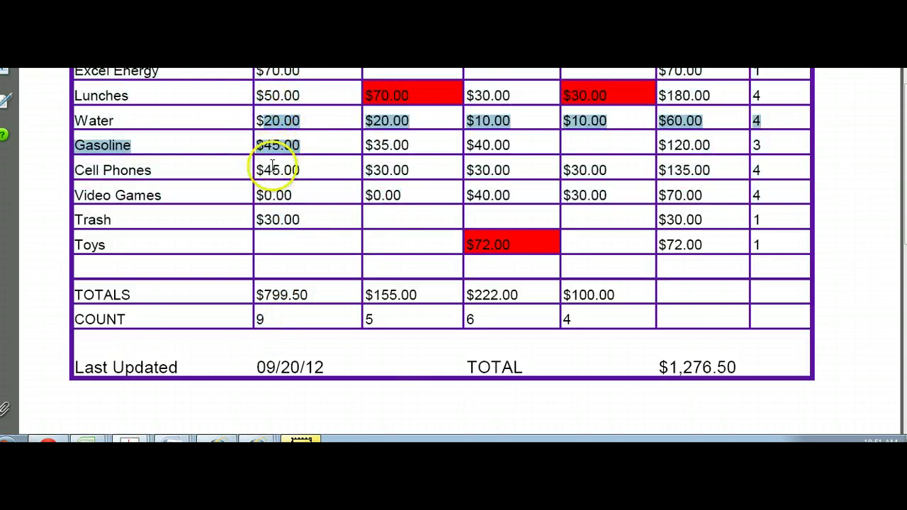
Examine the second family member's TOTALS and COUNT values and the overall TOTAL, and look back over the table.
drag(365, 295, 425, 304)
click(425, 303)
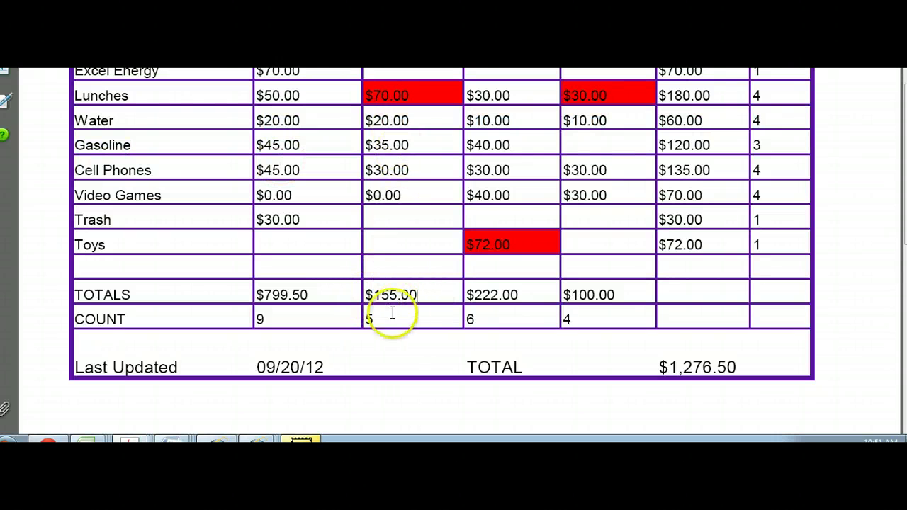
drag(367, 319, 375, 319)
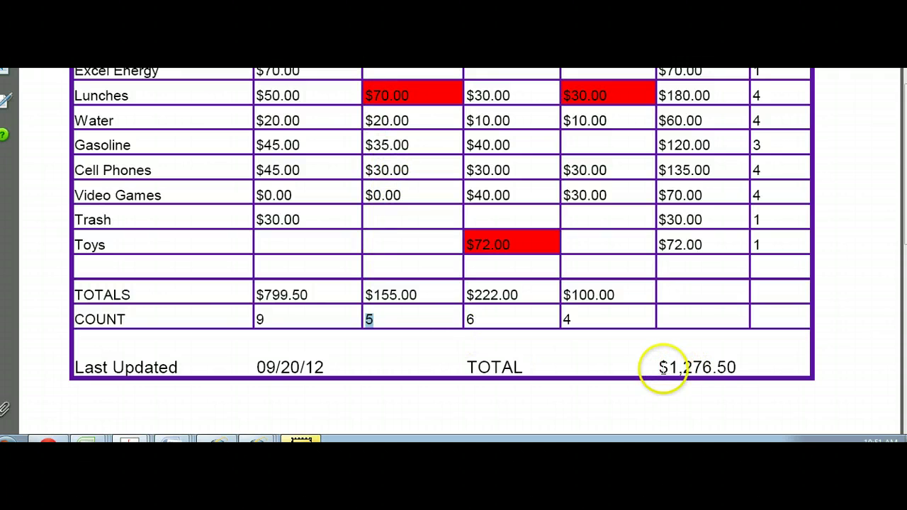
drag(666, 367, 749, 365)
click(747, 366)
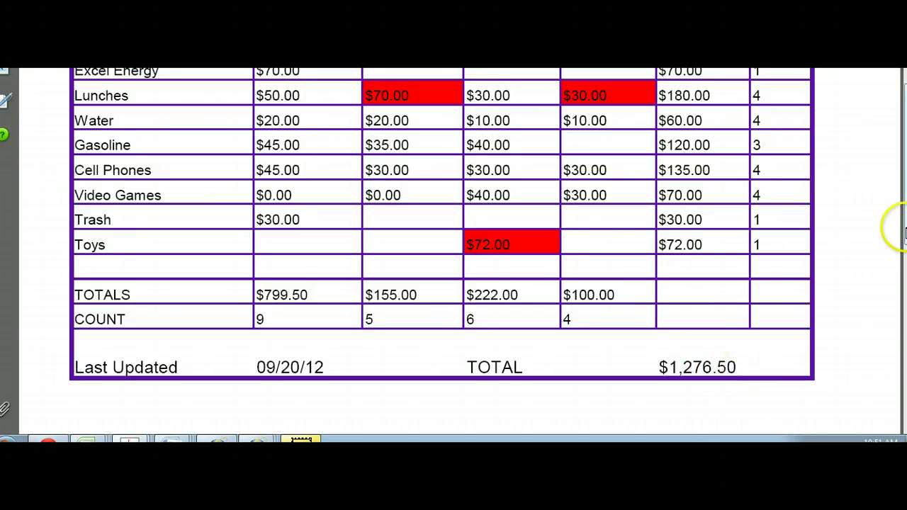
scroll(900, 212, up, 2)
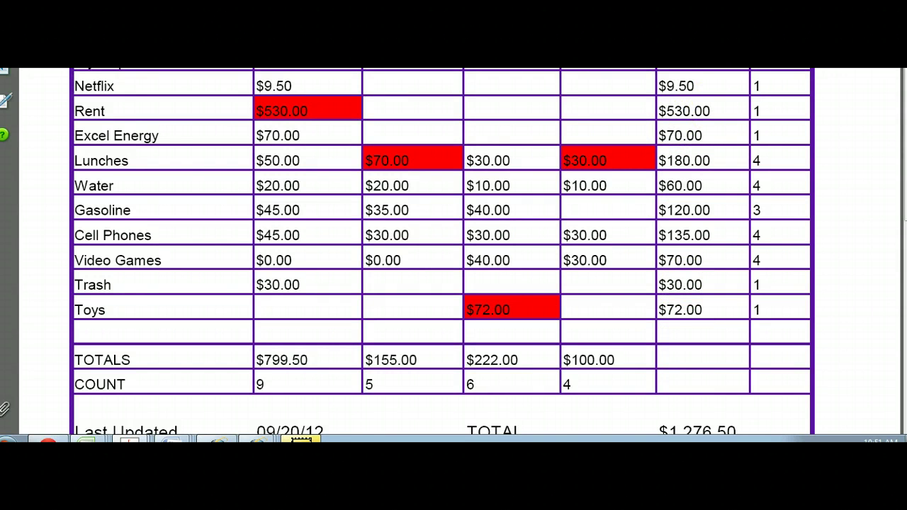
Close the Budget Project 3 sample and collapse the Sample Assignments announcement on Course Home.
scroll(734, 88, up, 2)
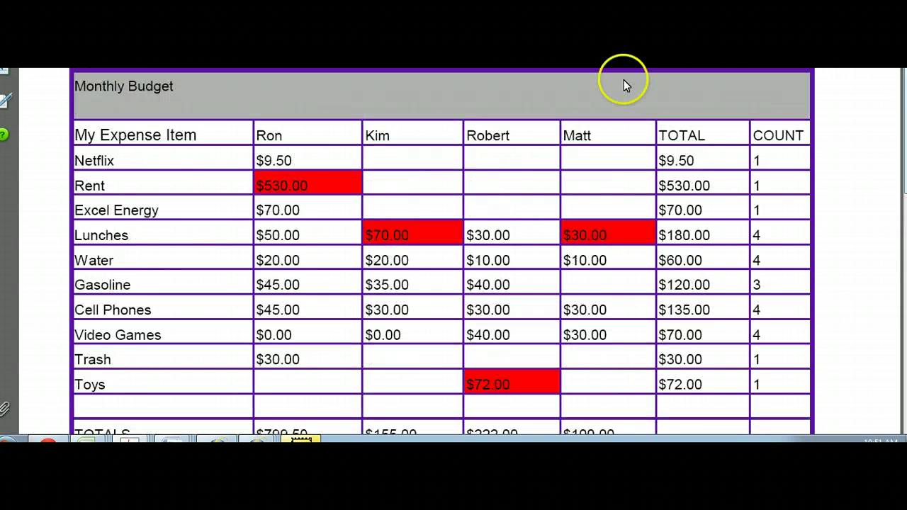
key(ctrl+w)
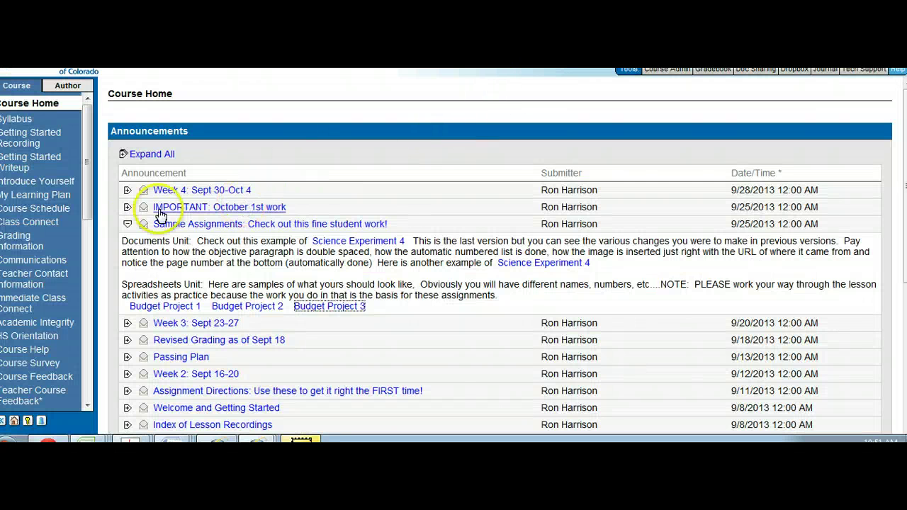
click(126, 223)
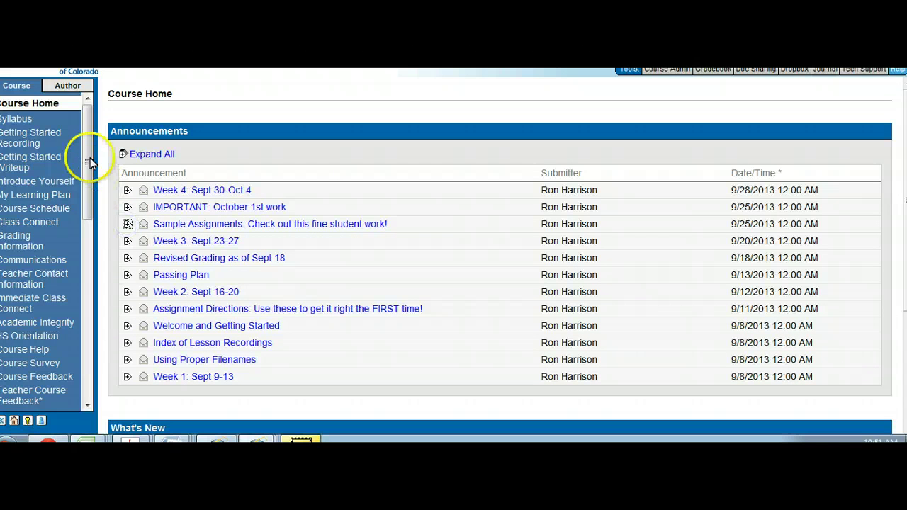
Open Section 3: Anatomy of a Spreadsheet in the Spreadsheets unit and look through the unit's remaining sections, projects and exam items.
drag(89, 157, 89, 261)
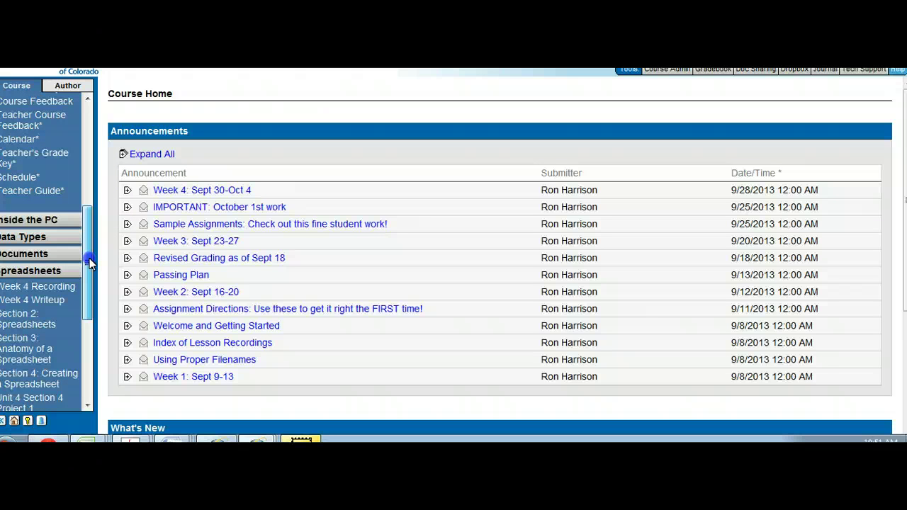
drag(89, 257, 90, 294)
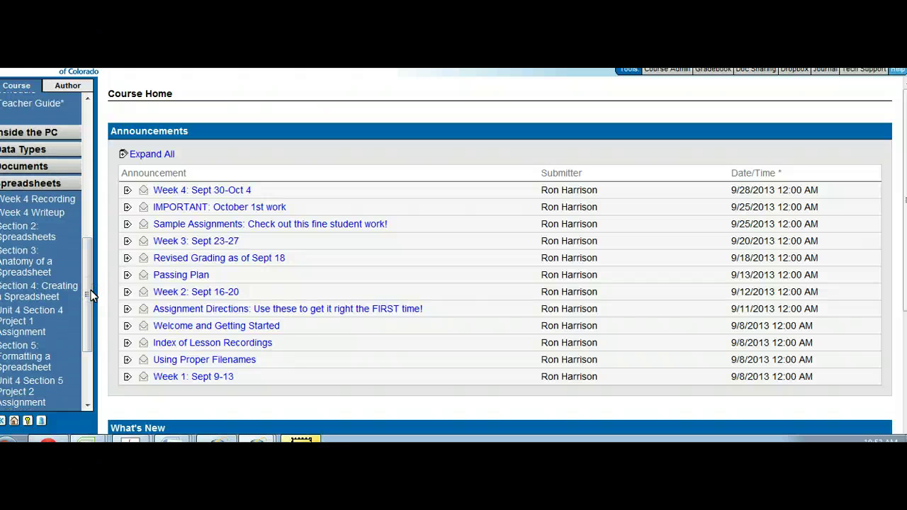
click(30, 263)
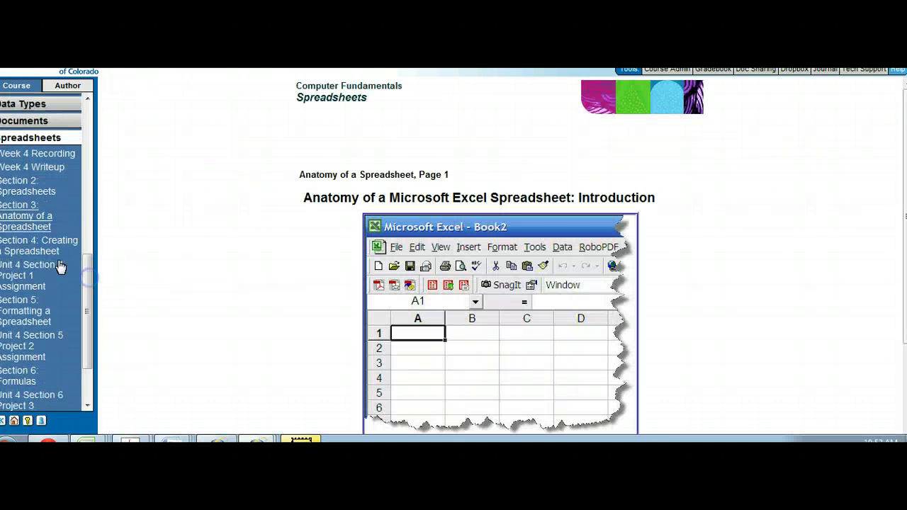
click(226, 278)
click(23, 211)
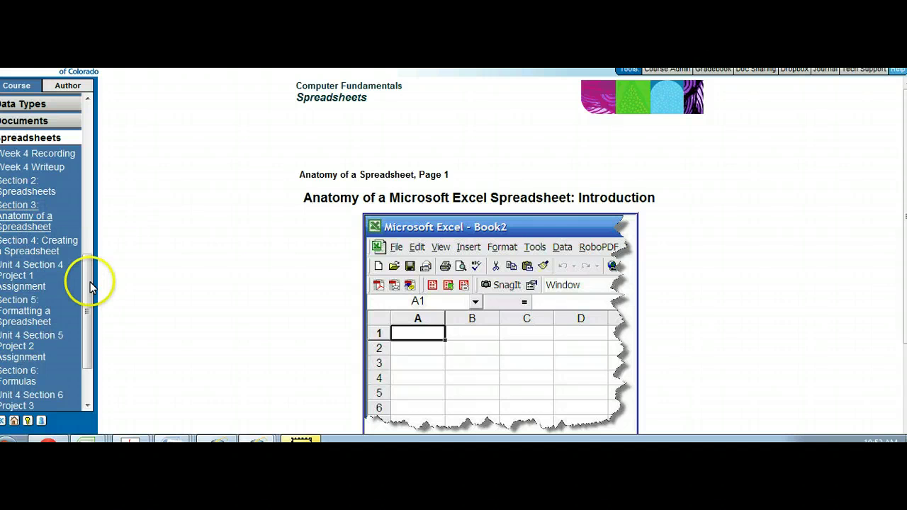
scroll(90, 287, down, 3)
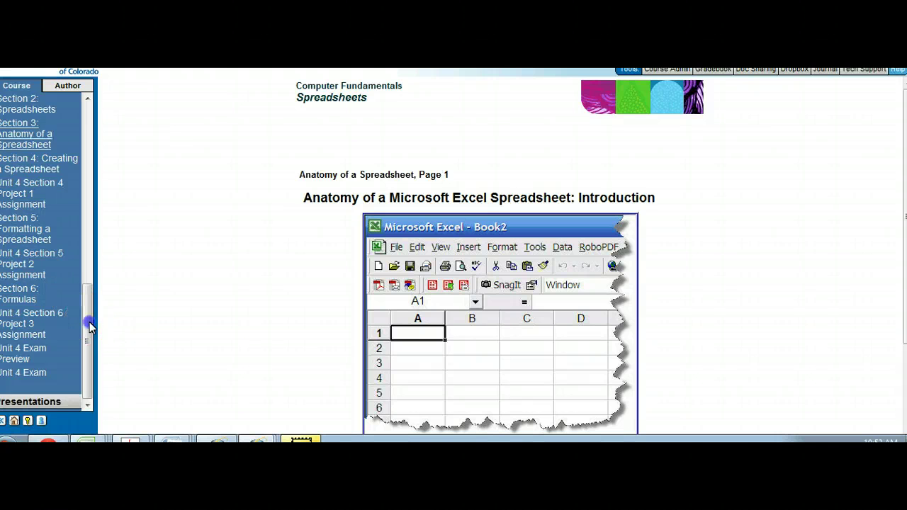
Return to Course Home, expand the Week 4: Sept 30-Oct 4 announcement and highlight its one-assignment requirement for Tuesday, October 1.
drag(89, 326, 101, 101)
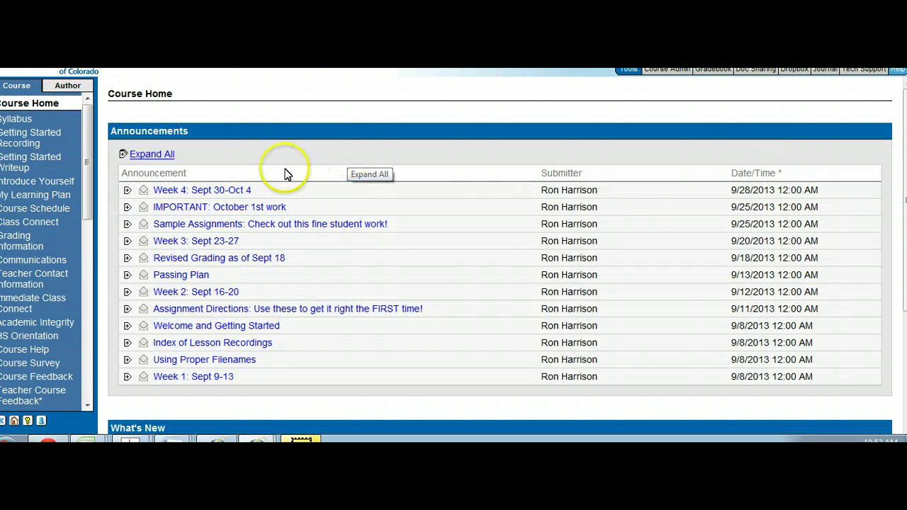
click(126, 189)
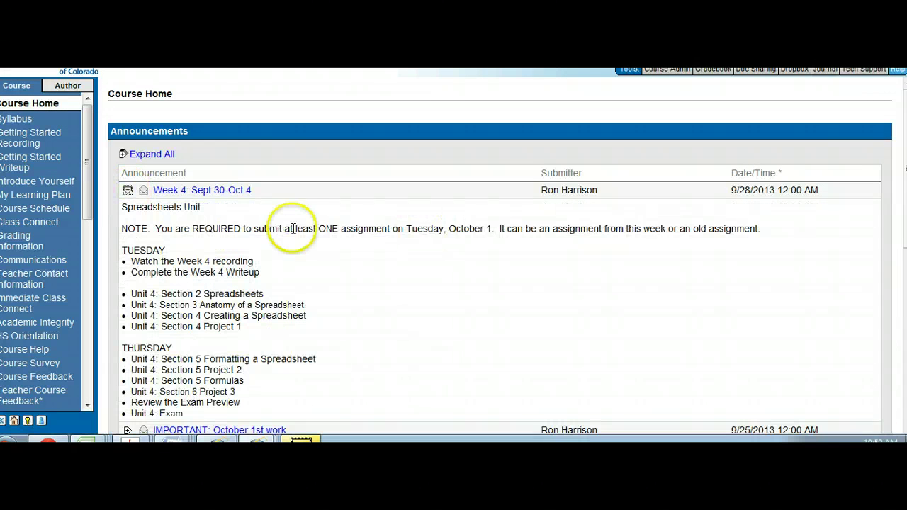
drag(296, 229, 489, 227)
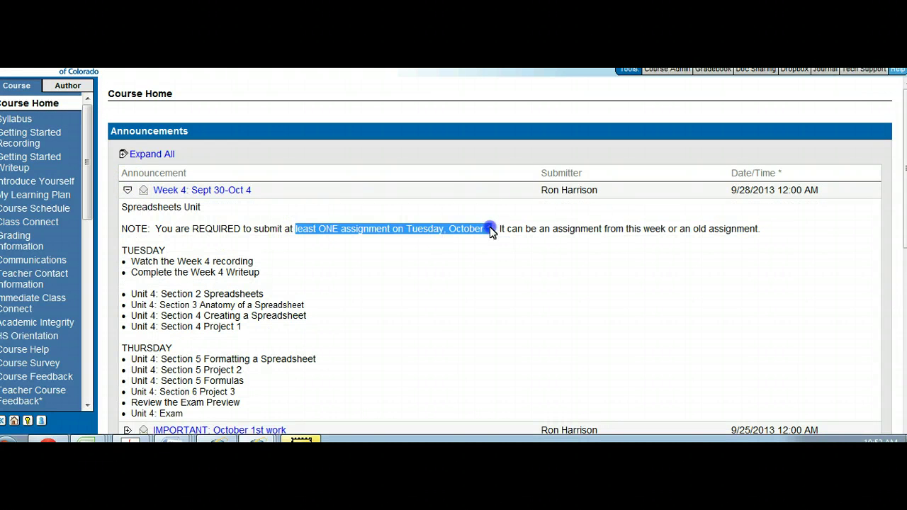
click(490, 227)
Highlight Section 4 Project 1 and the Week 4 Writeup in the Tuesday list, and collapse the Week 4 announcement.
click(161, 326)
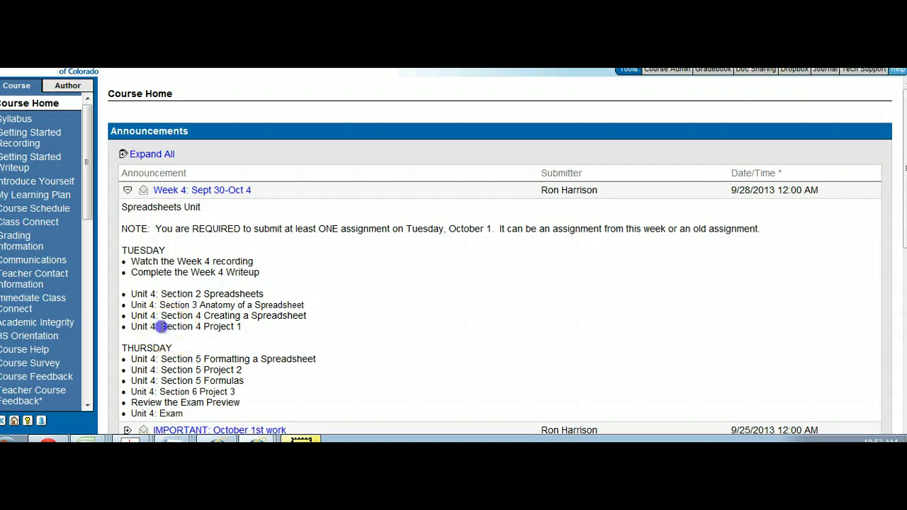
click(202, 331)
drag(161, 327, 180, 326)
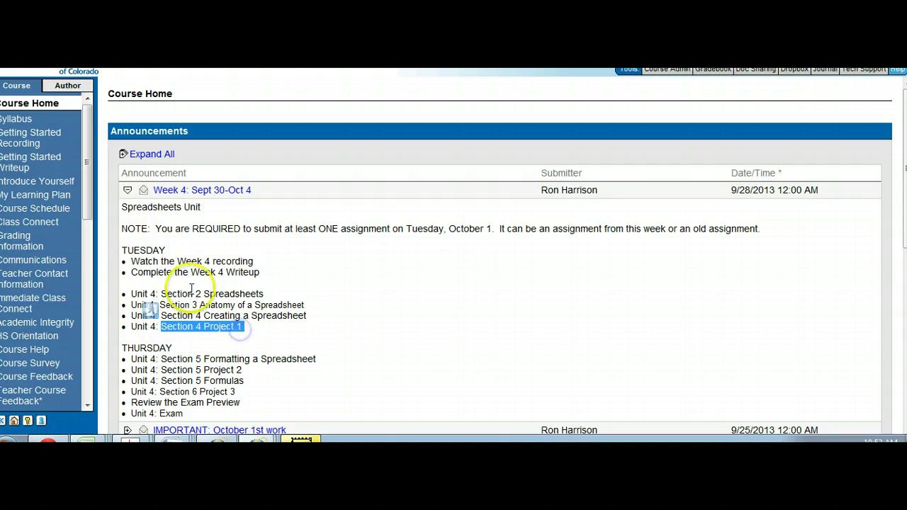
drag(189, 272, 263, 274)
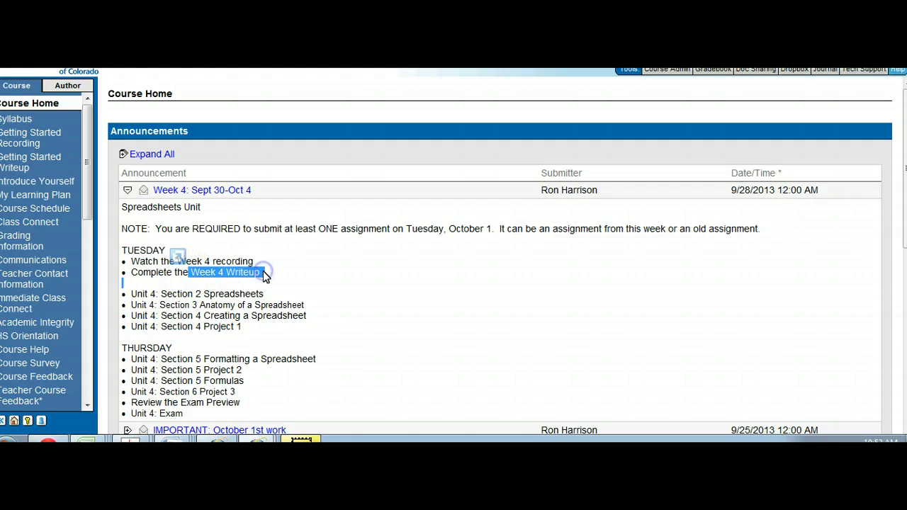
click(434, 229)
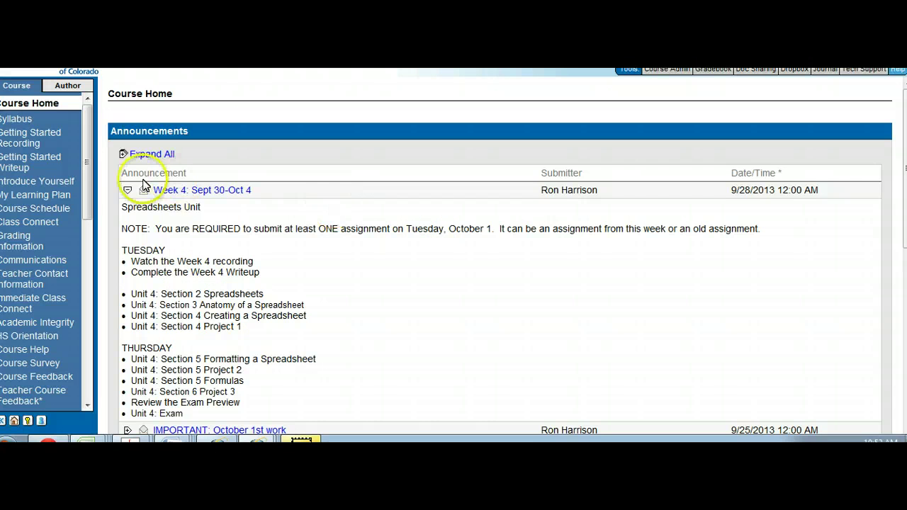
click(127, 190)
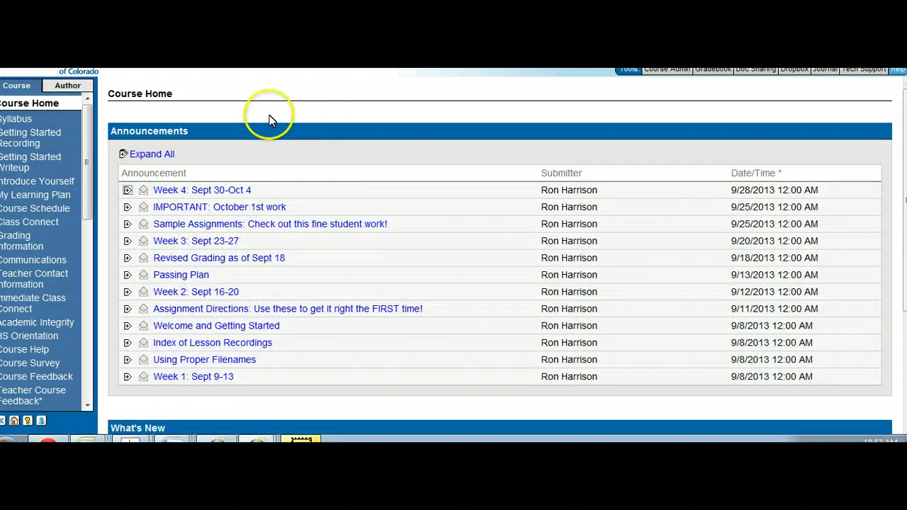